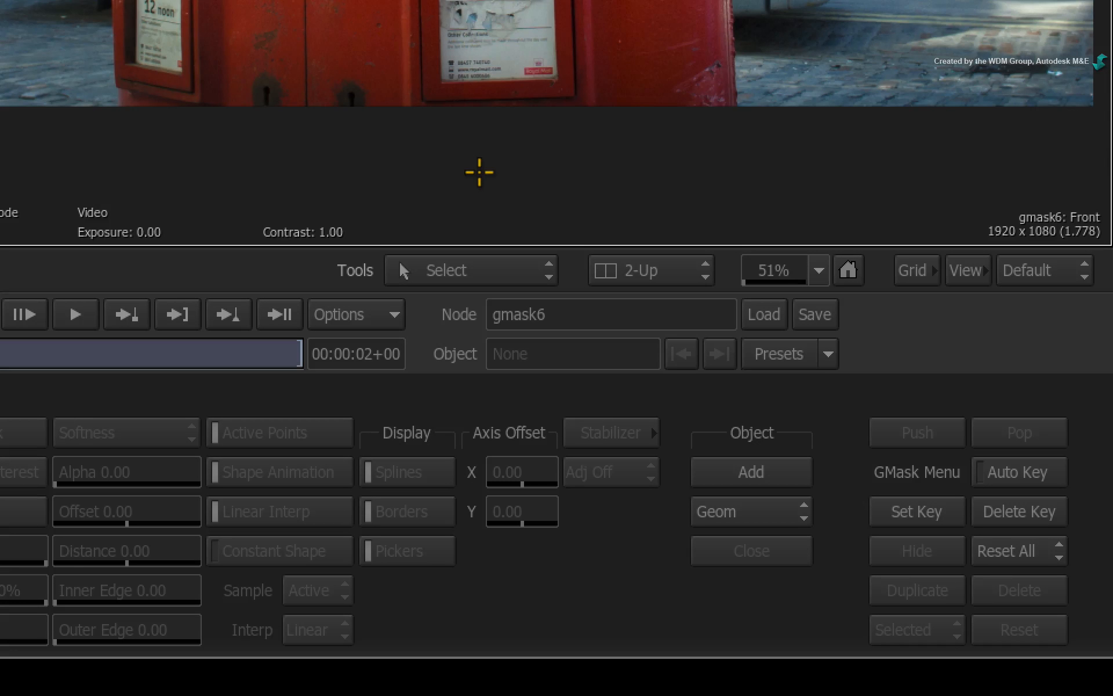
Add a Geom object and draw a closed, four-point oval mask around the upper half of the postbox
click(728, 469)
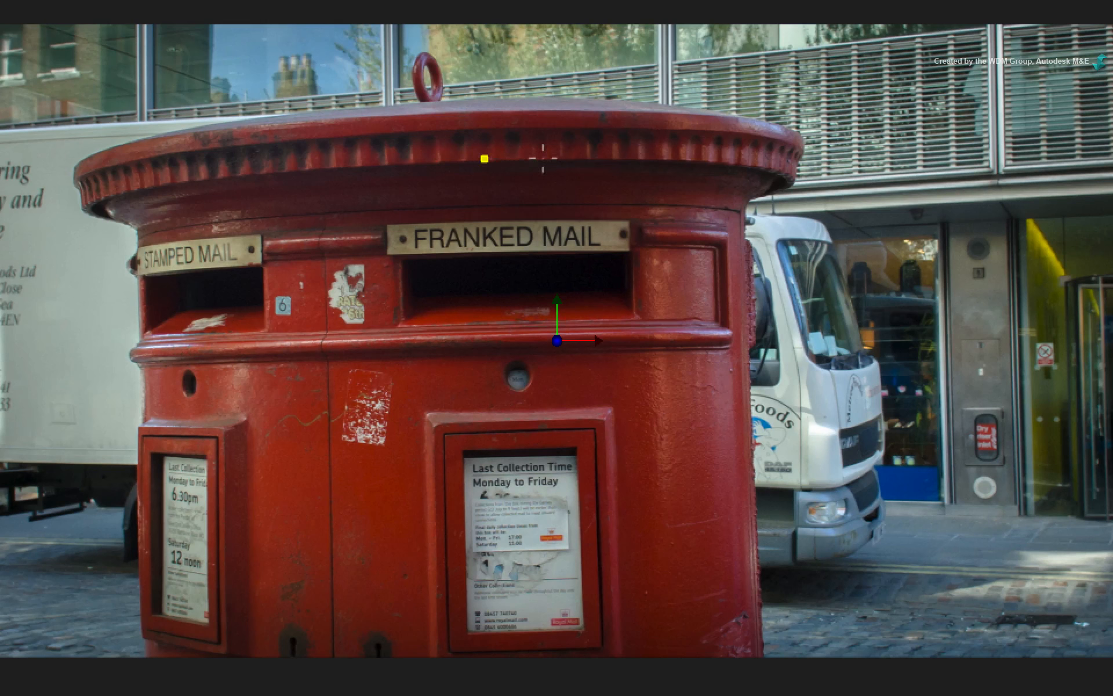
drag(543, 158, 620, 151)
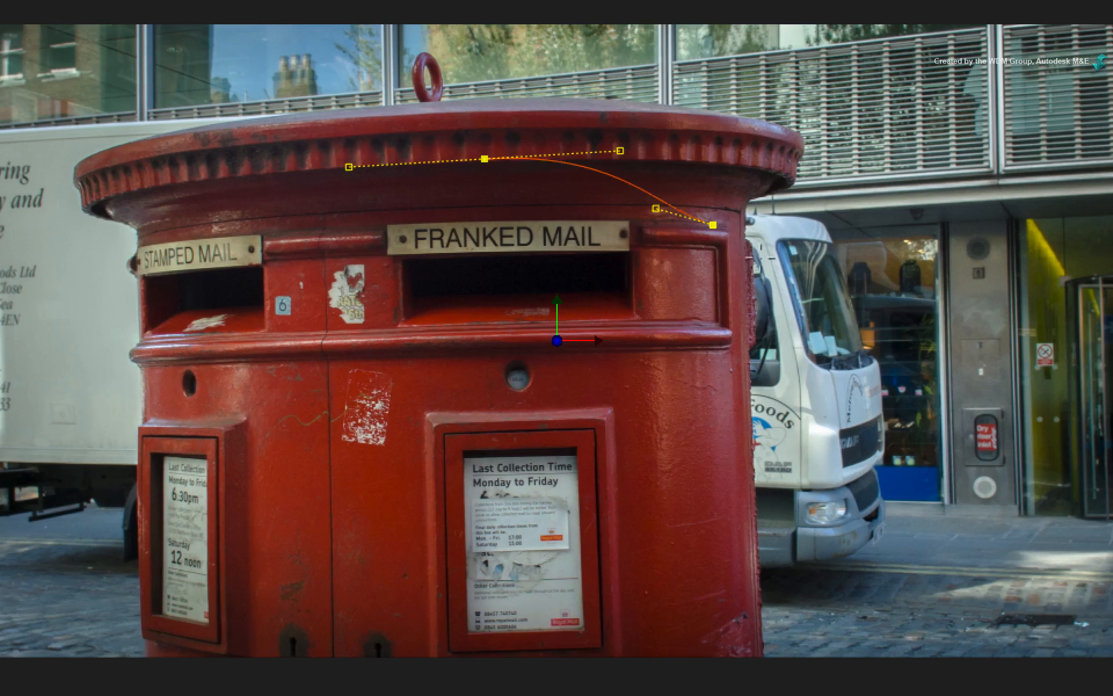
drag(866, 331, 868, 477)
drag(496, 552, 300, 554)
drag(157, 366, 157, 260)
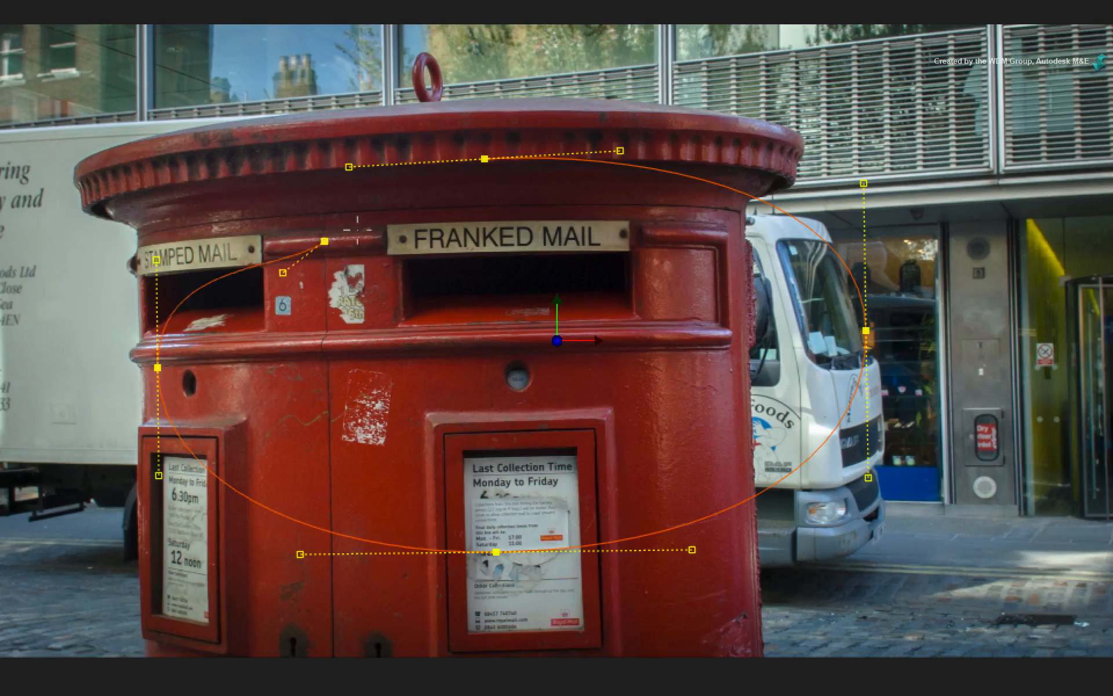
click(485, 159)
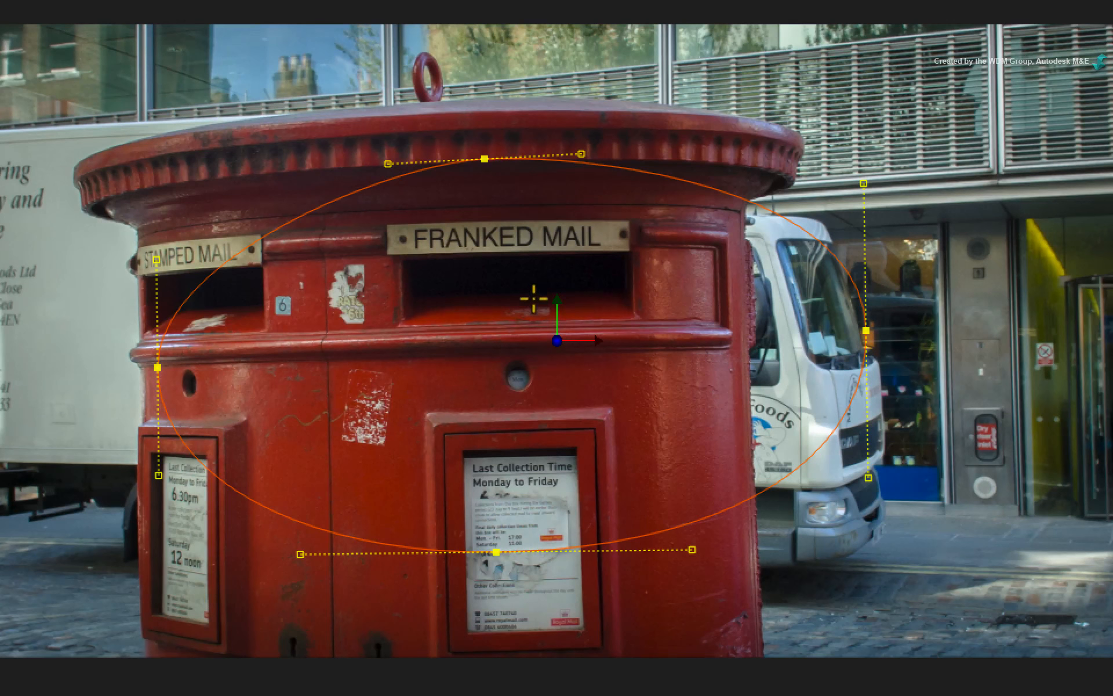
Display the mask result and lengthen the tangent handles of the oval's top vertex
key(F4)
drag(470, 342, 569, 336)
drag(547, 345, 621, 346)
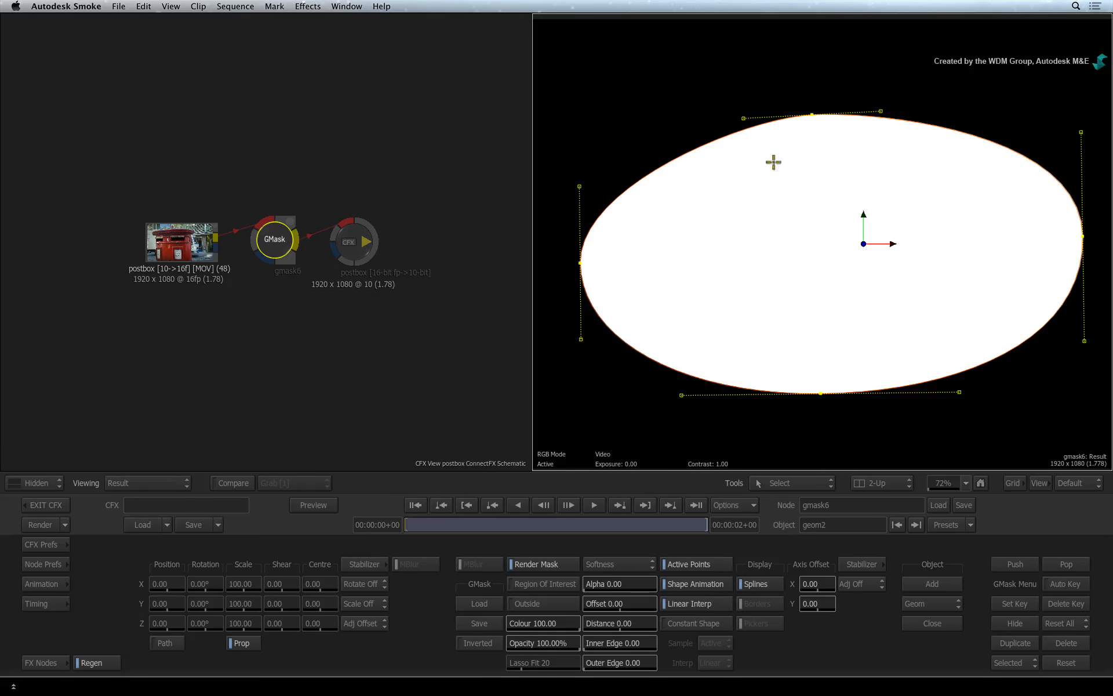
drag(400, 92, 369, 81)
drag(727, 114, 706, 117)
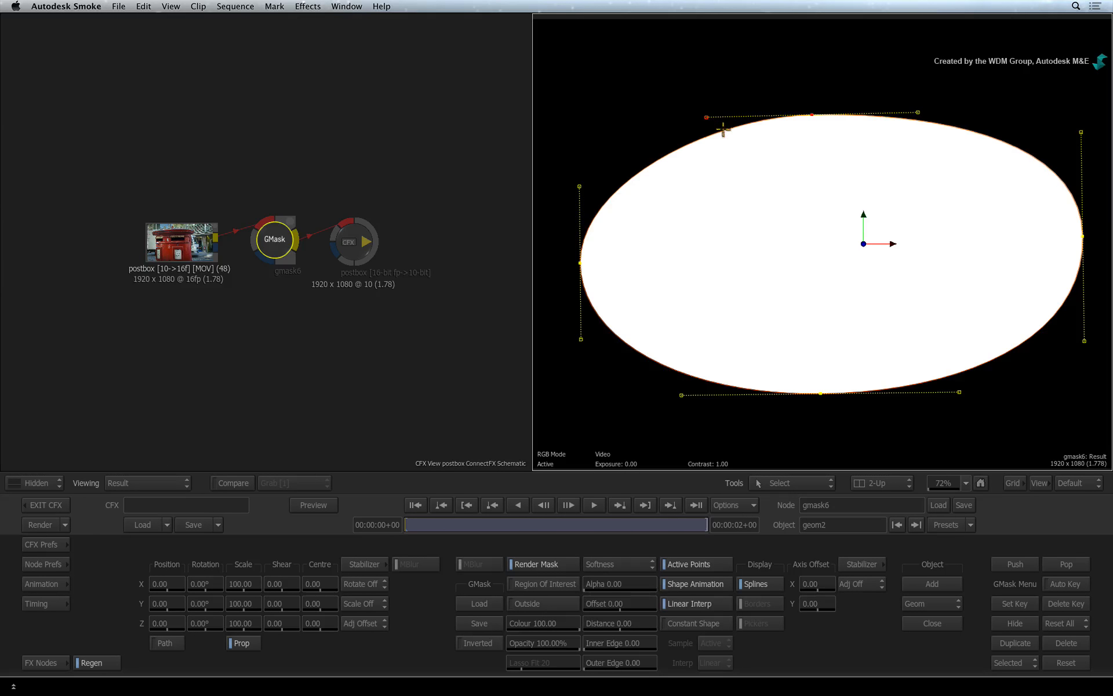
With the Select tool, reposition the oval's bottom vertex slightly, and move the left and bottom vertices together as a group
click(813, 479)
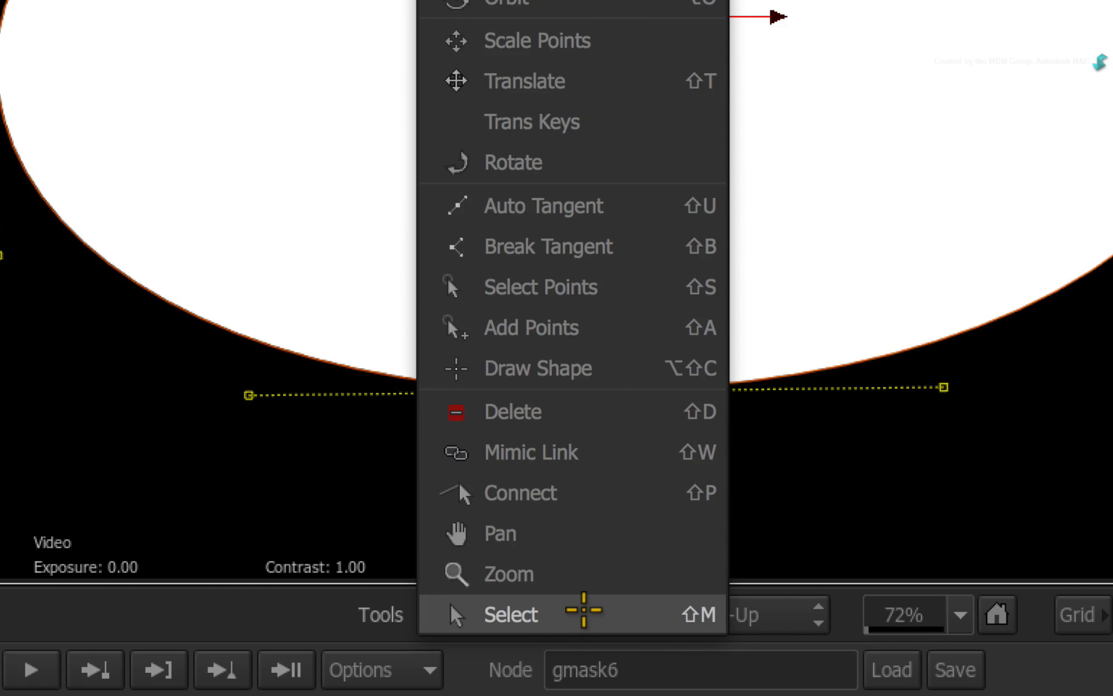
click(583, 609)
mouse_move(598, 394)
mouse_down()
mouse_move(596, 427)
mouse_move(592, 390)
mouse_up()
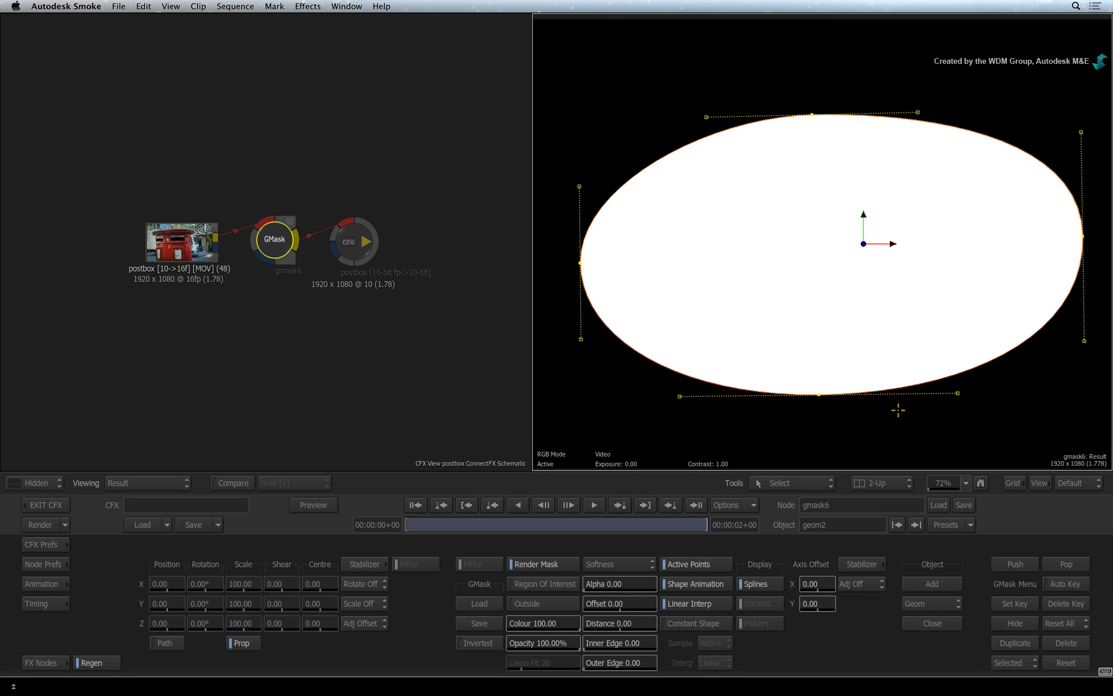
drag(557, 204, 859, 428)
drag(819, 394, 827, 381)
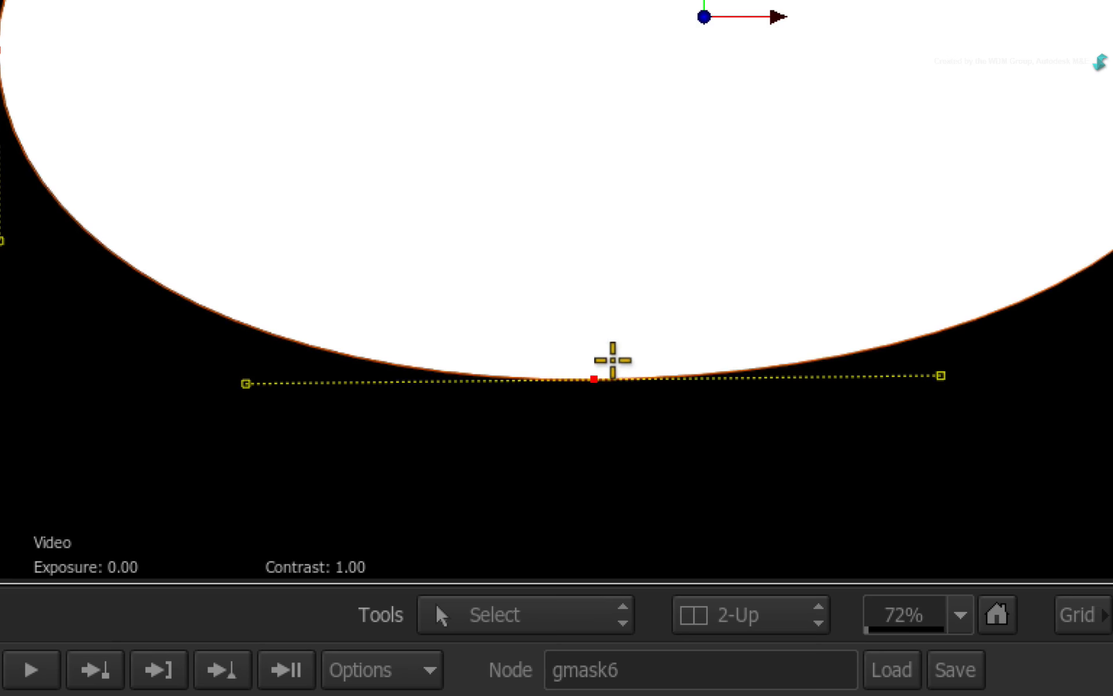
drag(613, 360, 603, 370)
With the Select Points tool, select the mask's top vertex, then the top and left vertices together
click(603, 603)
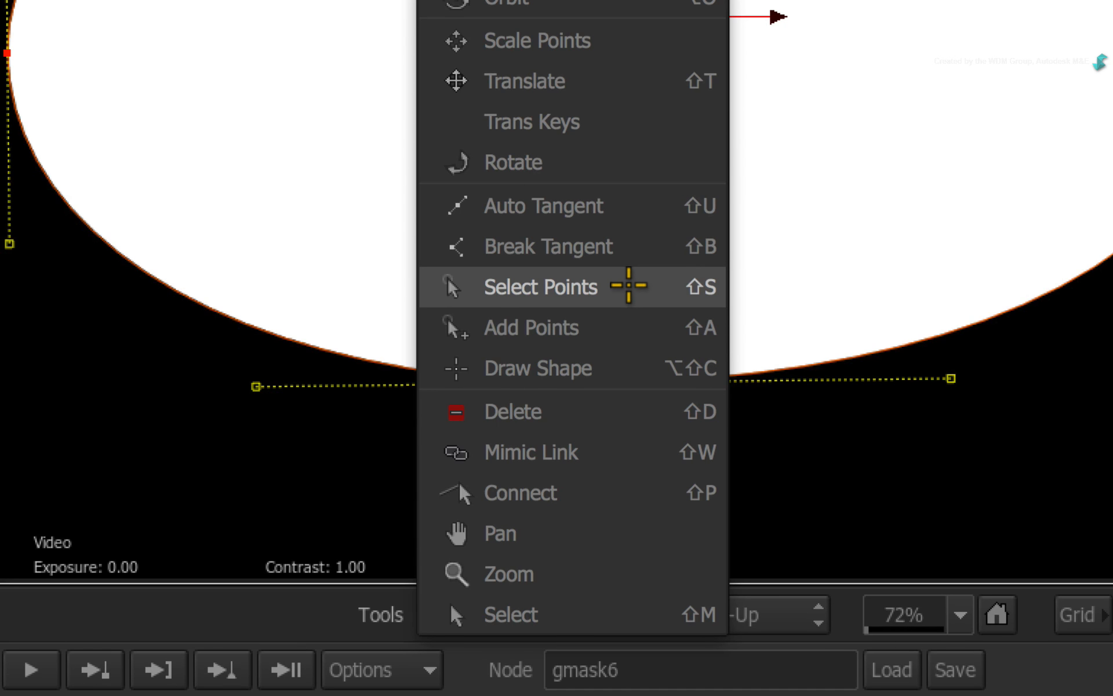
click(629, 285)
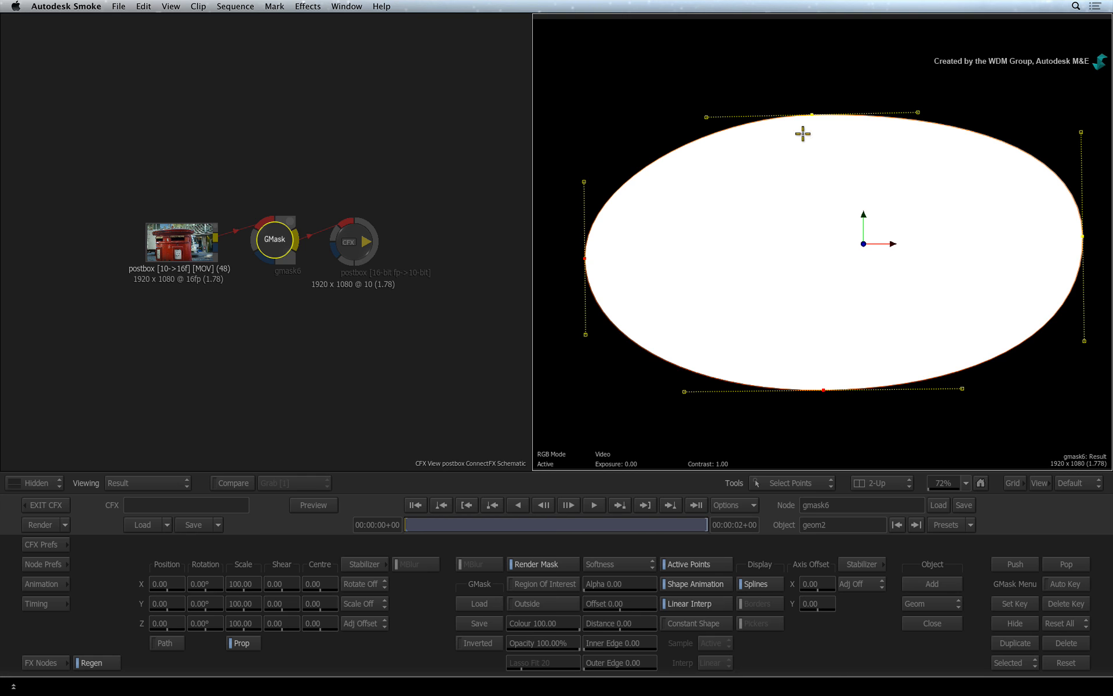
click(809, 114)
click(807, 119)
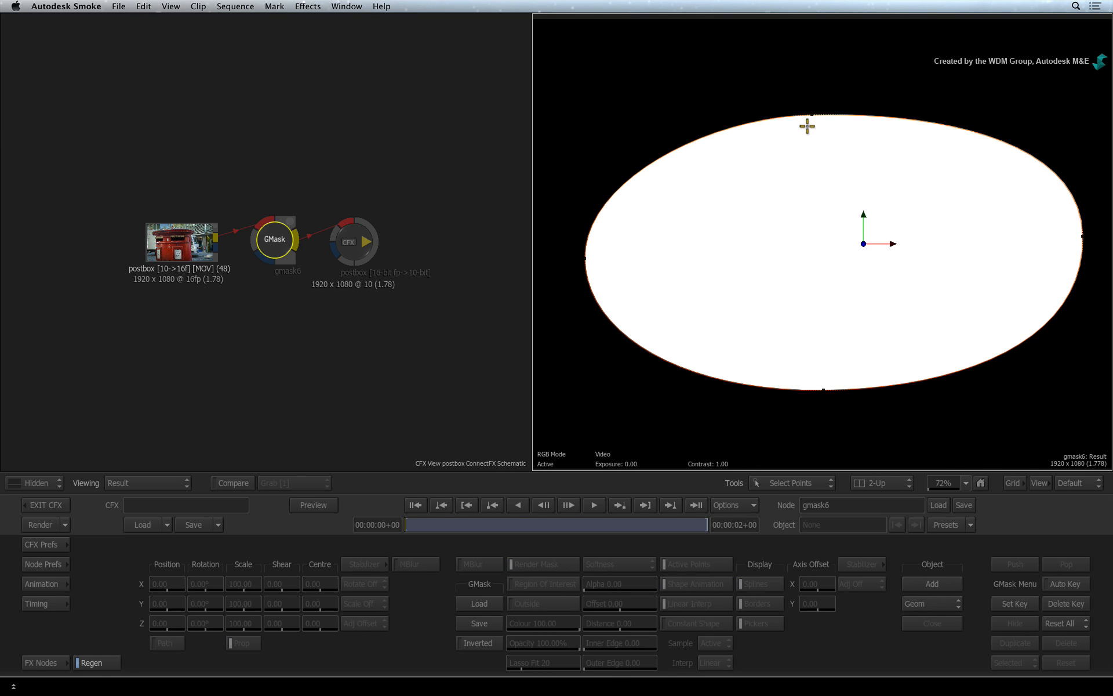
click(810, 116)
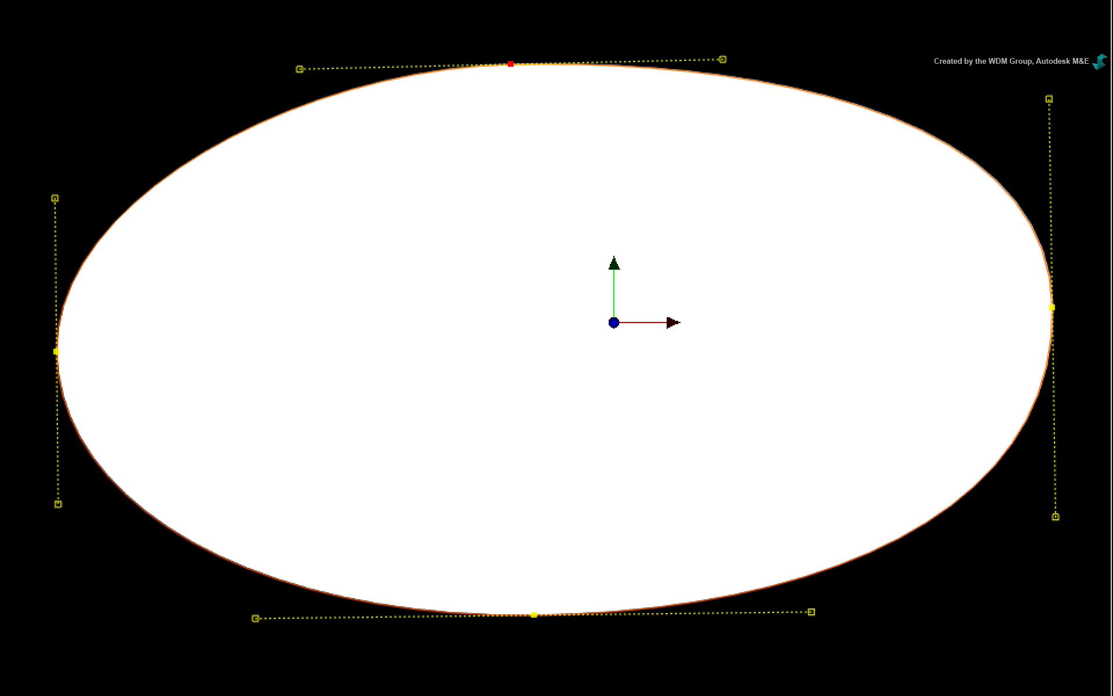
drag(613, 0, 18, 493)
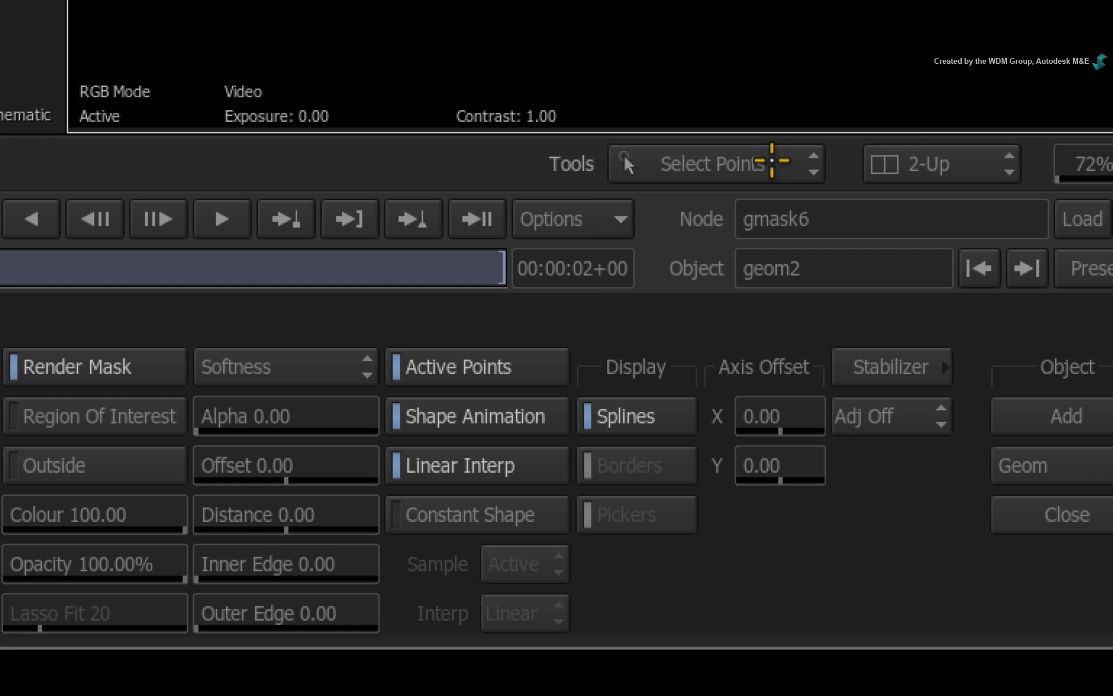
Use Add Points to insert a smooth vertex on the lower-left edge of the mask
click(814, 481)
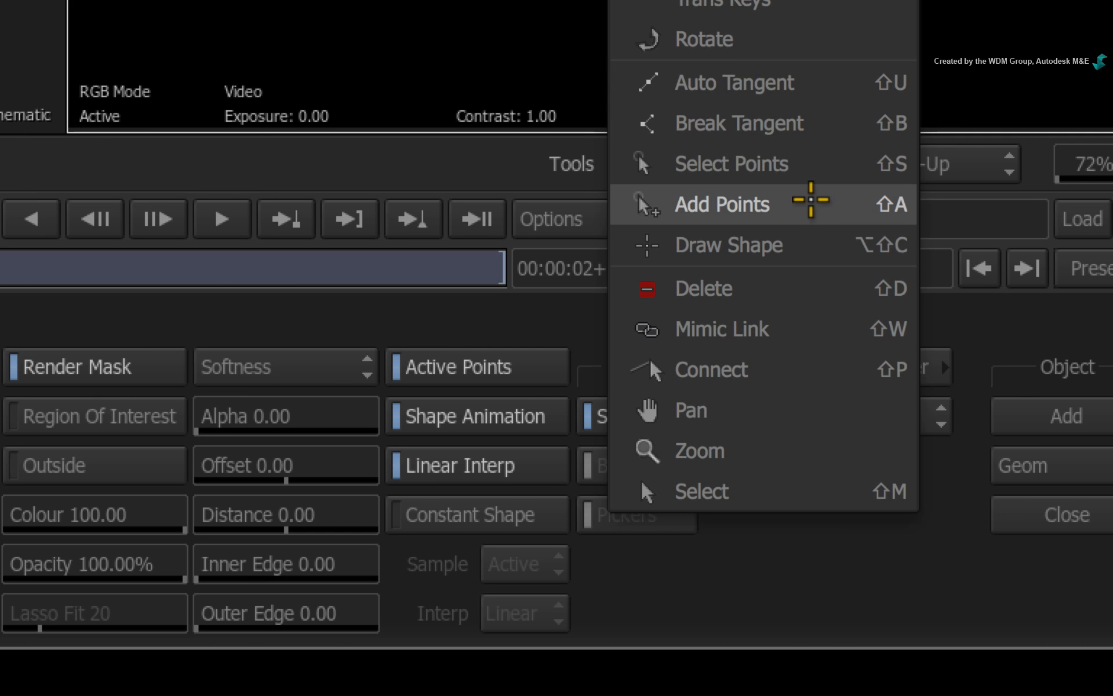
click(814, 201)
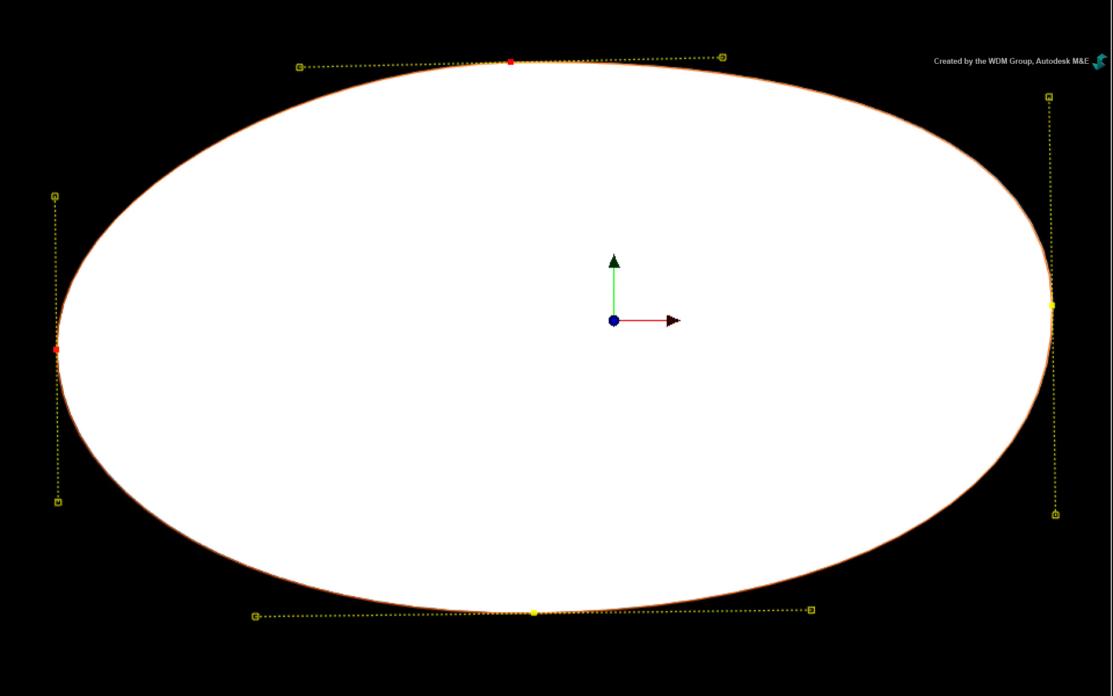
click(207, 547)
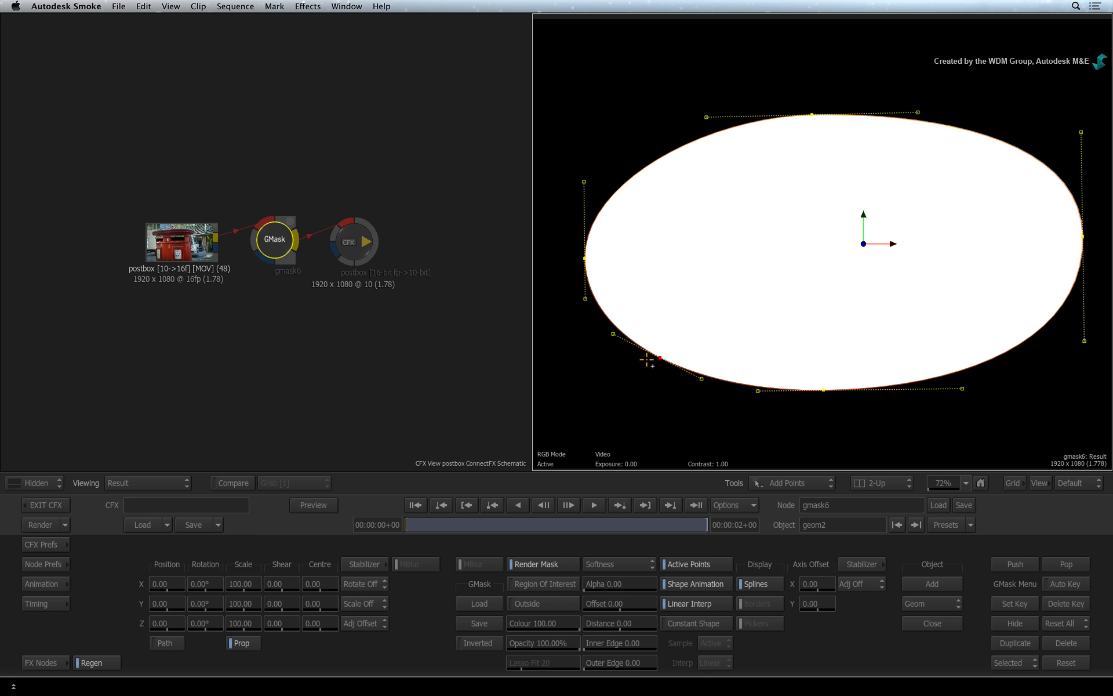
Turn off Auto Tangents while adding corner vertices on the mask's upper-left and upper-right edges, and turn it back on
click(61, 563)
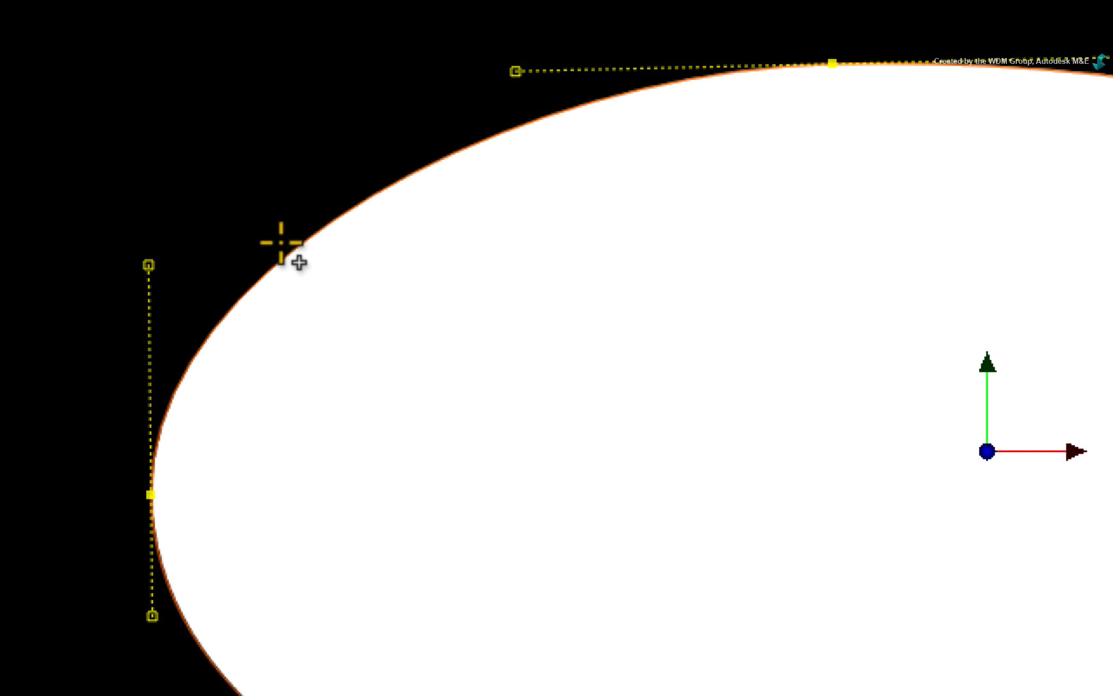
click(298, 246)
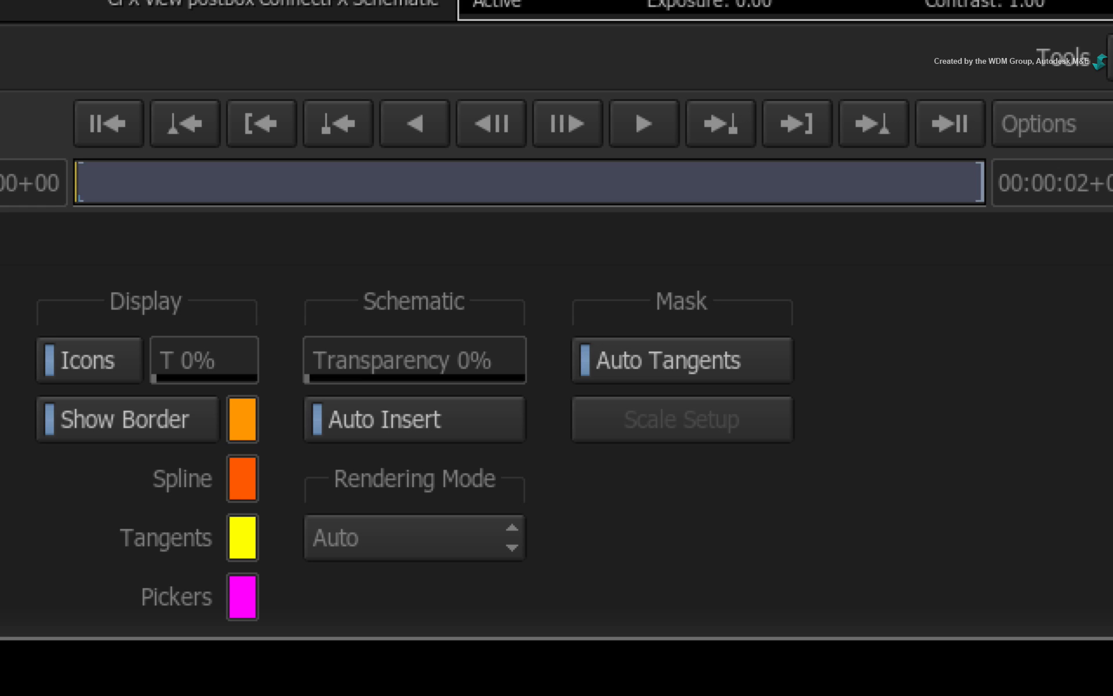
click(678, 334)
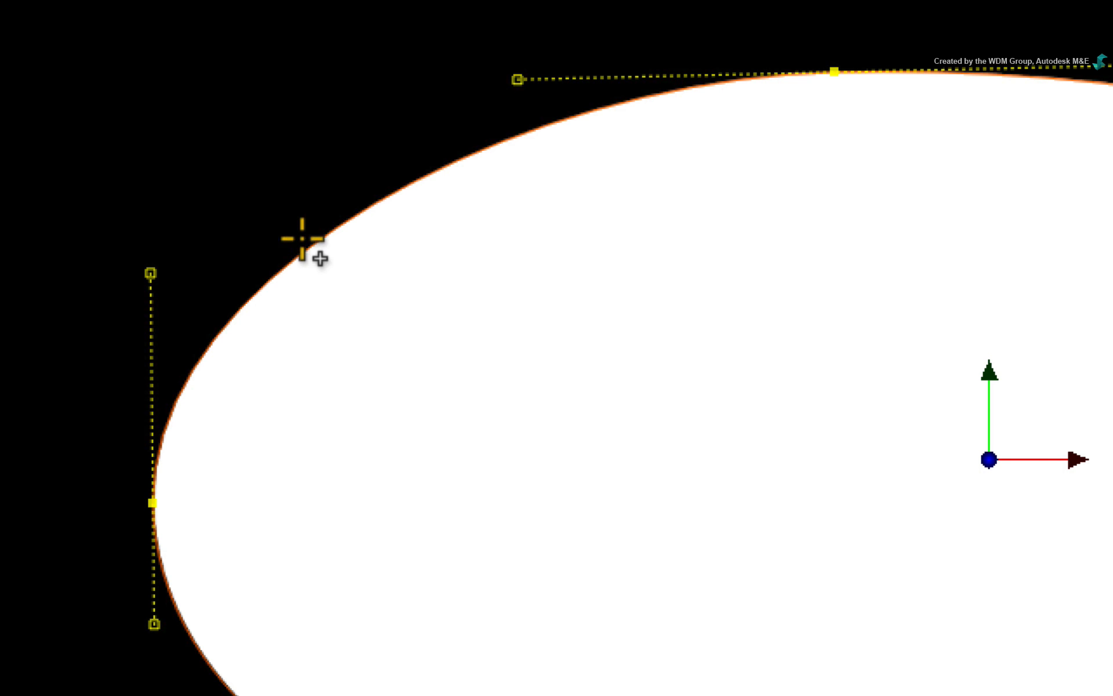
click(303, 239)
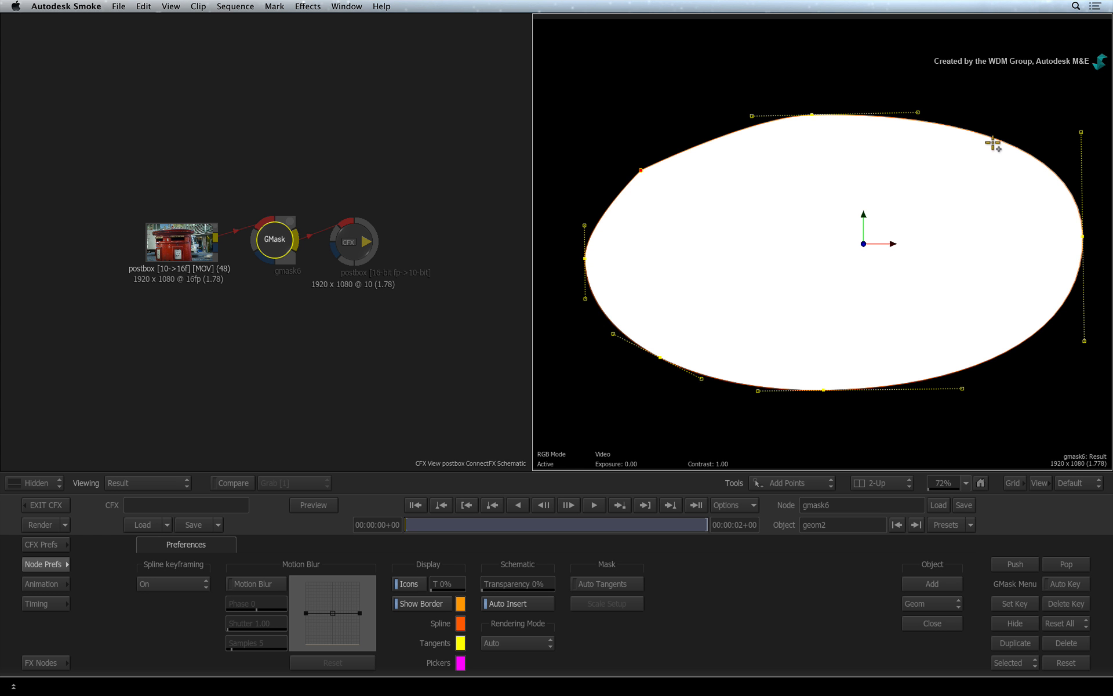
click(1001, 141)
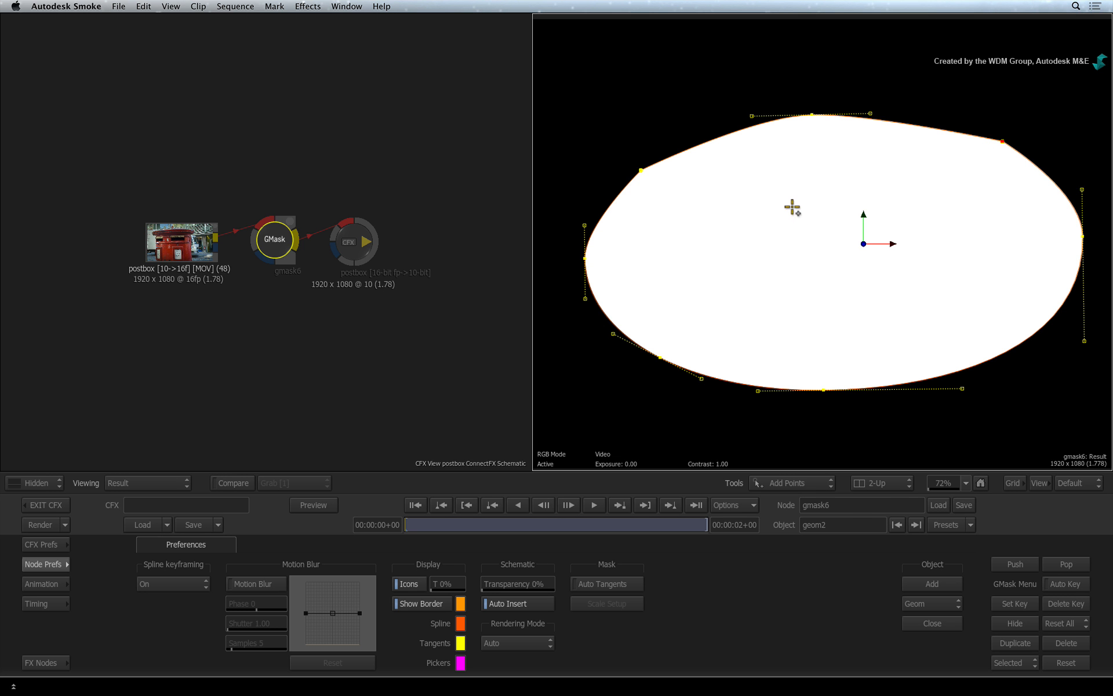
click(636, 583)
click(47, 564)
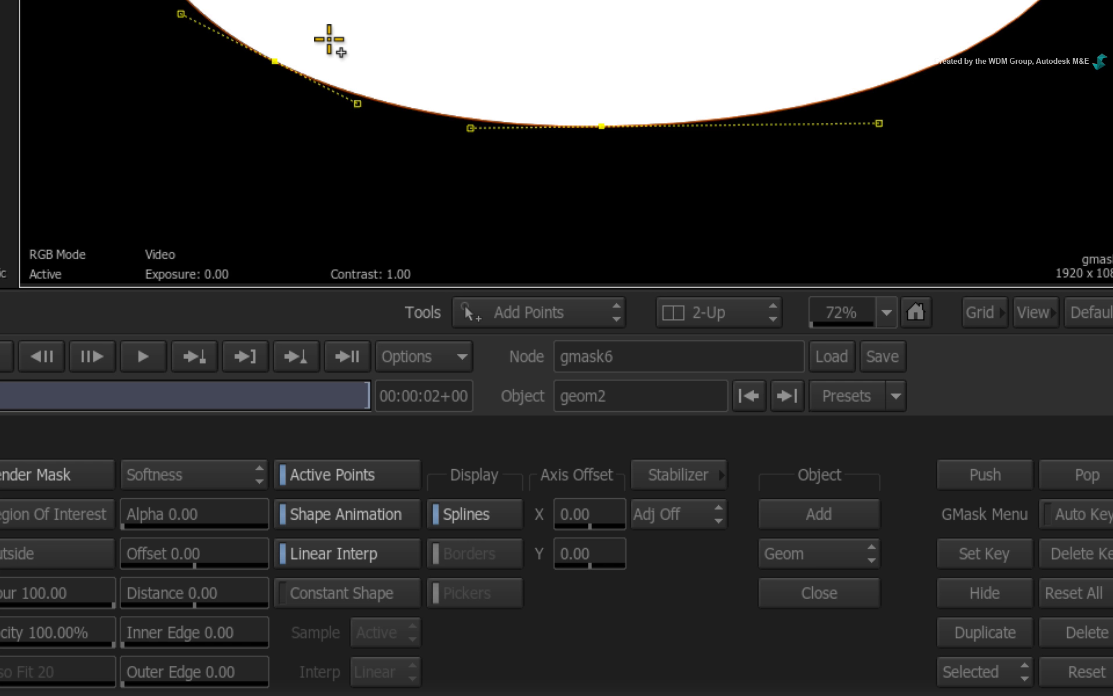
With the Break Tangent tool, pull tangent handles out of the upper-left corner vertex to round that edge
click(600, 312)
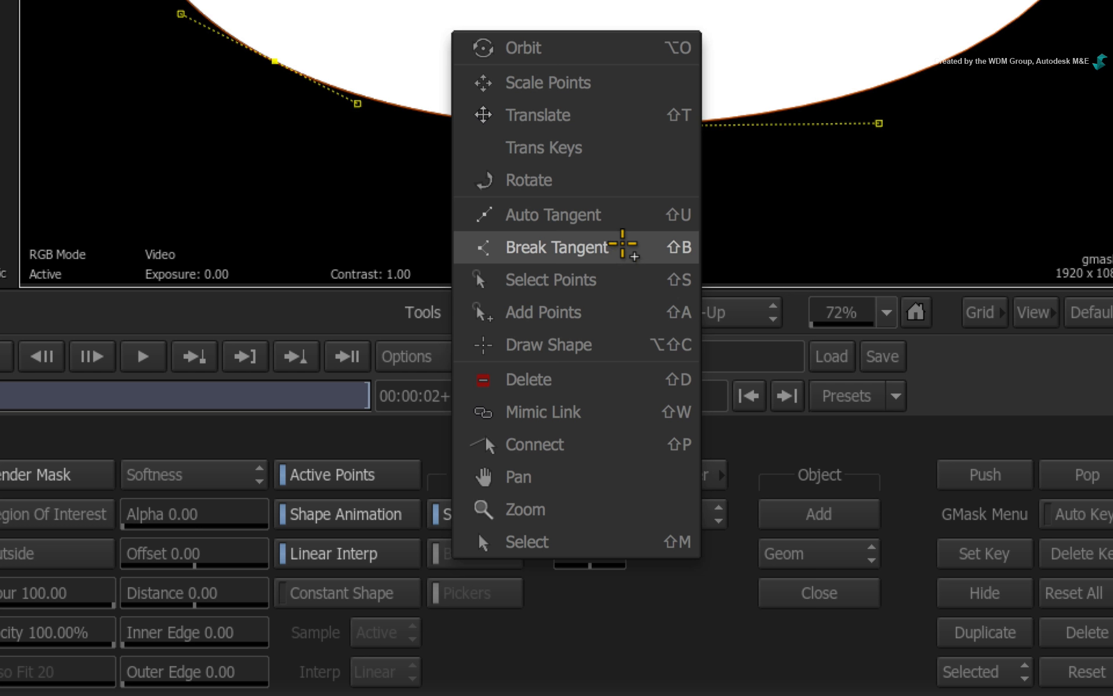
click(622, 245)
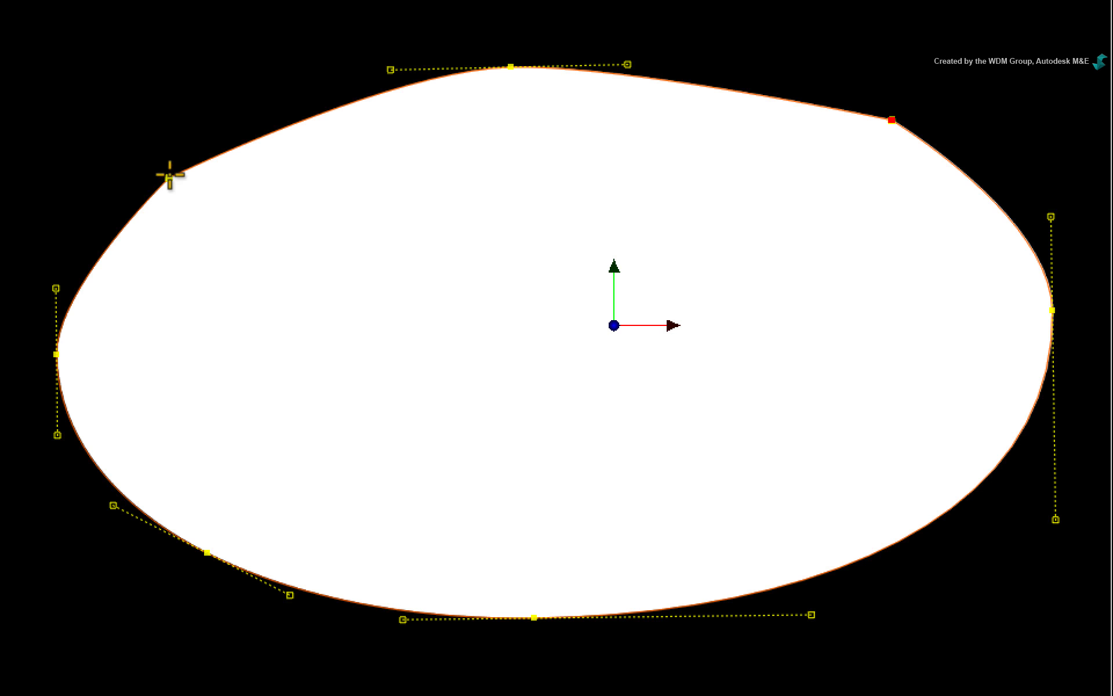
drag(168, 178, 238, 119)
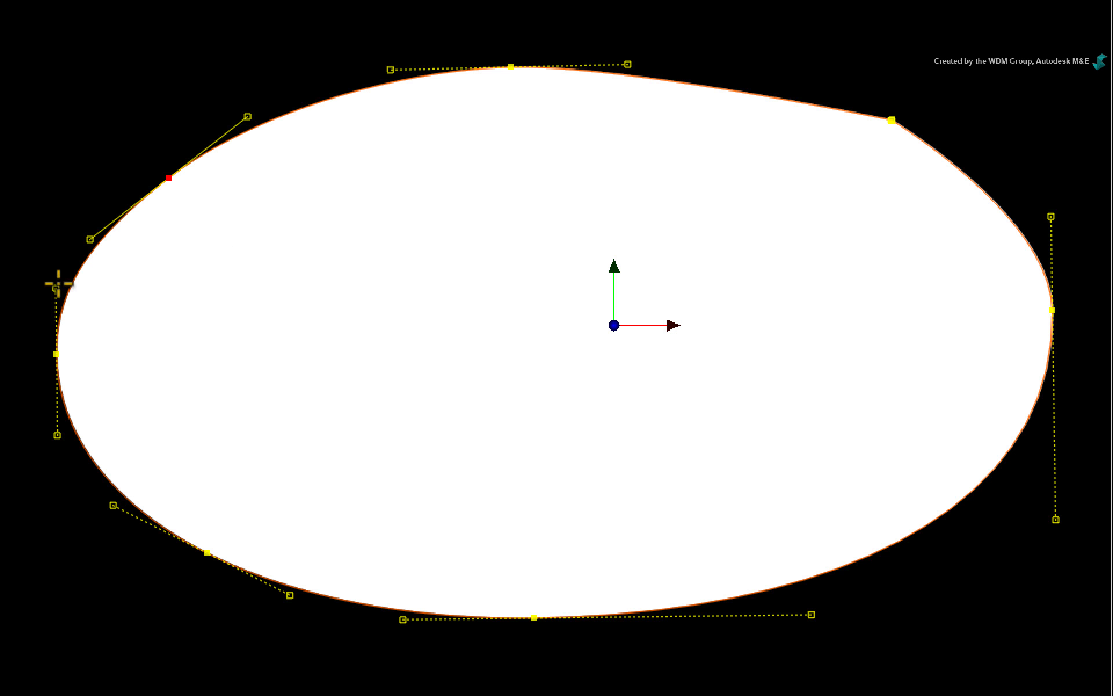
Break the tangents of the leftmost and rightmost vertices, pulling each handle inward independently to form pointed ends
drag(55, 288, 180, 294)
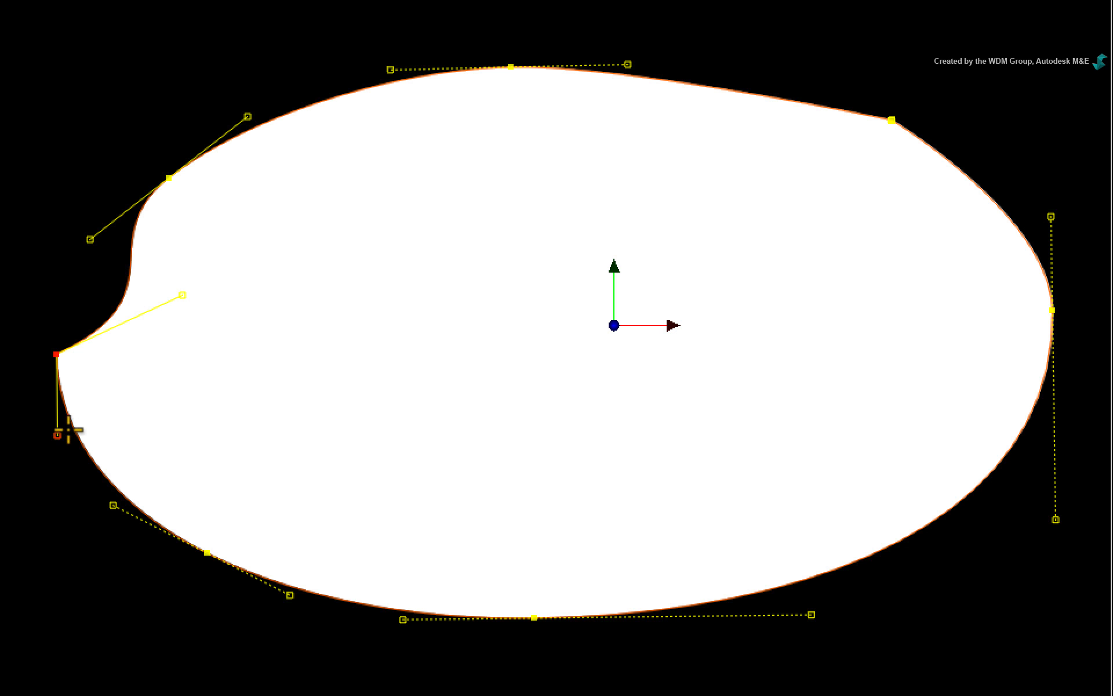
drag(57, 433, 200, 378)
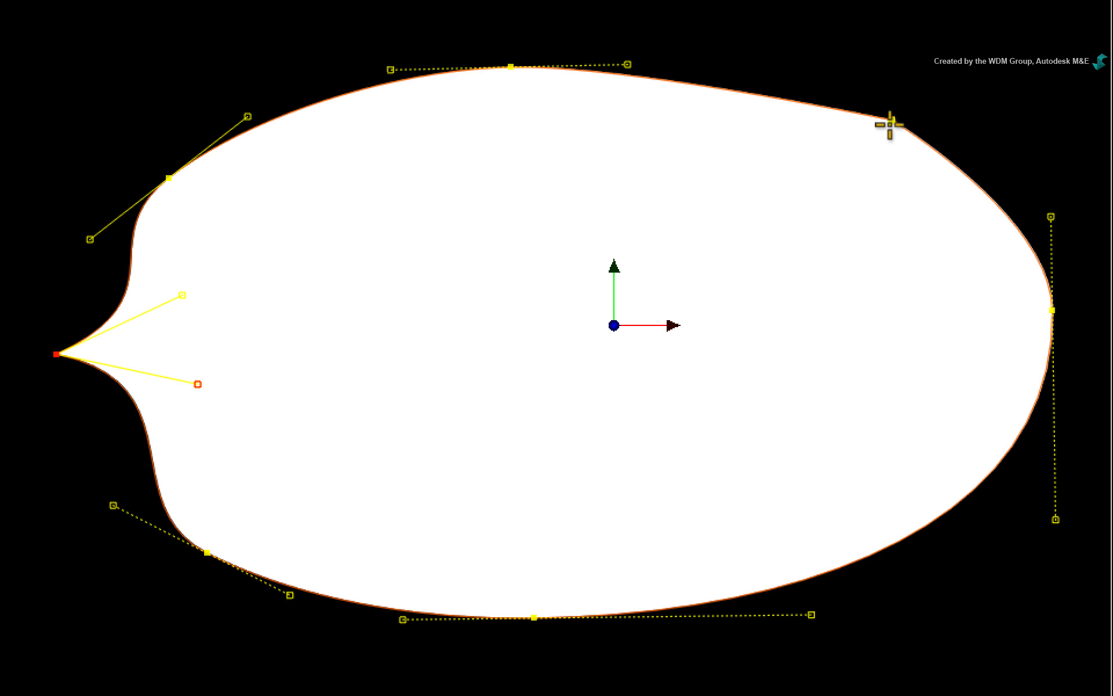
drag(1051, 217, 983, 203)
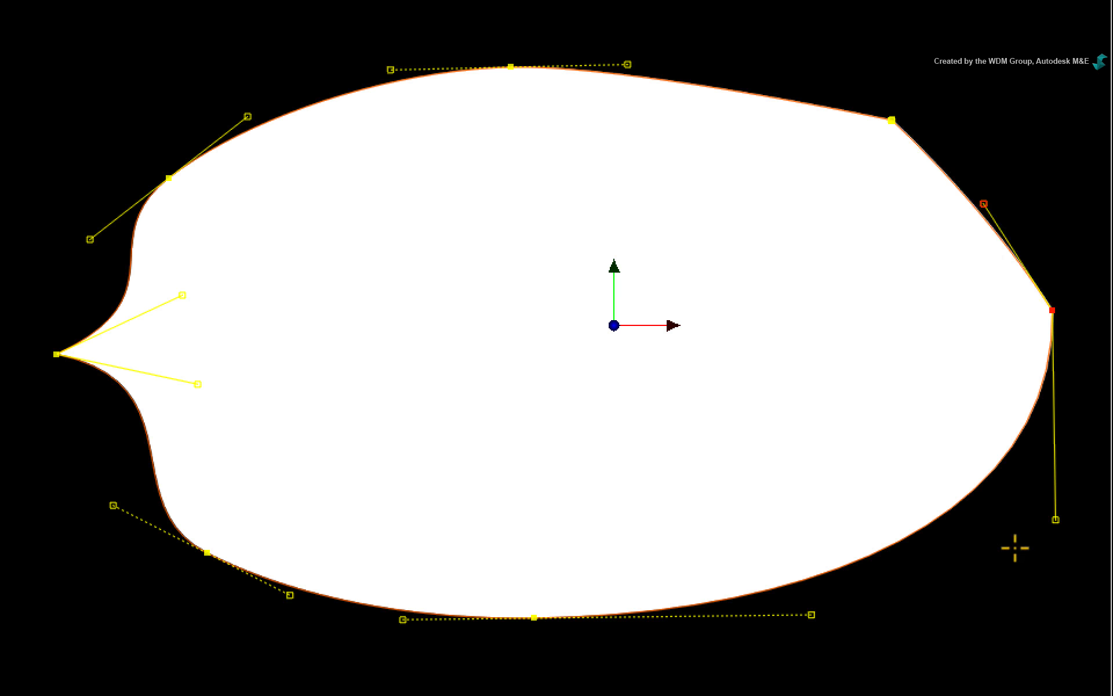
drag(1054, 519, 947, 513)
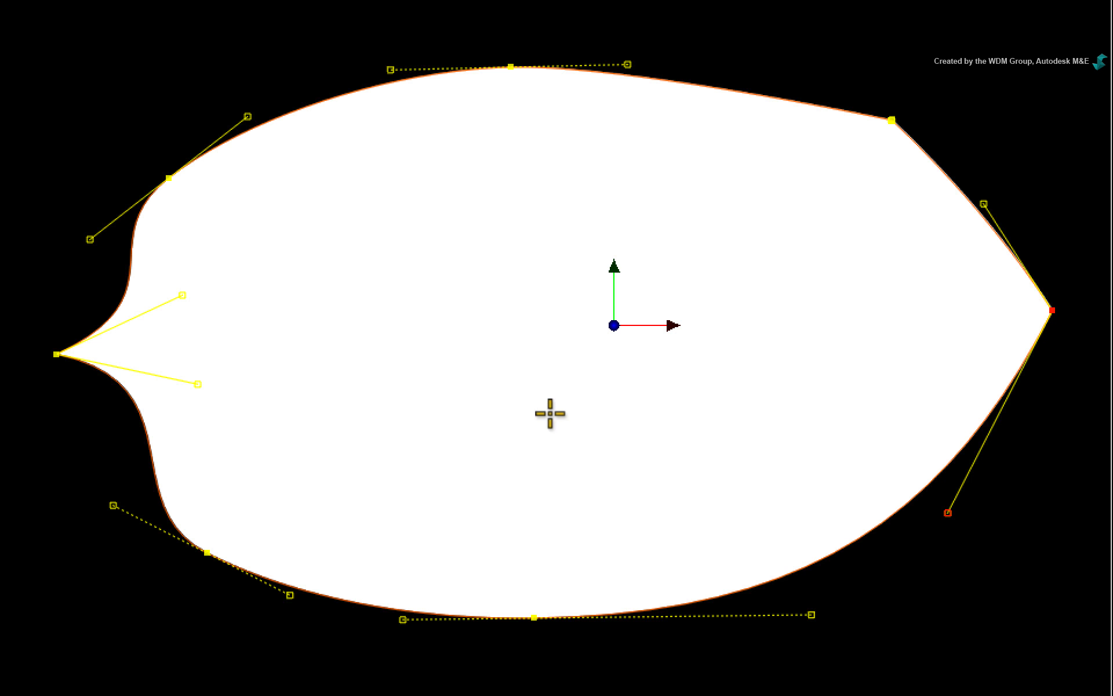
Collapse the bottom vertex's tangents into a corner and pull new tangent handles out of it
click(533, 618)
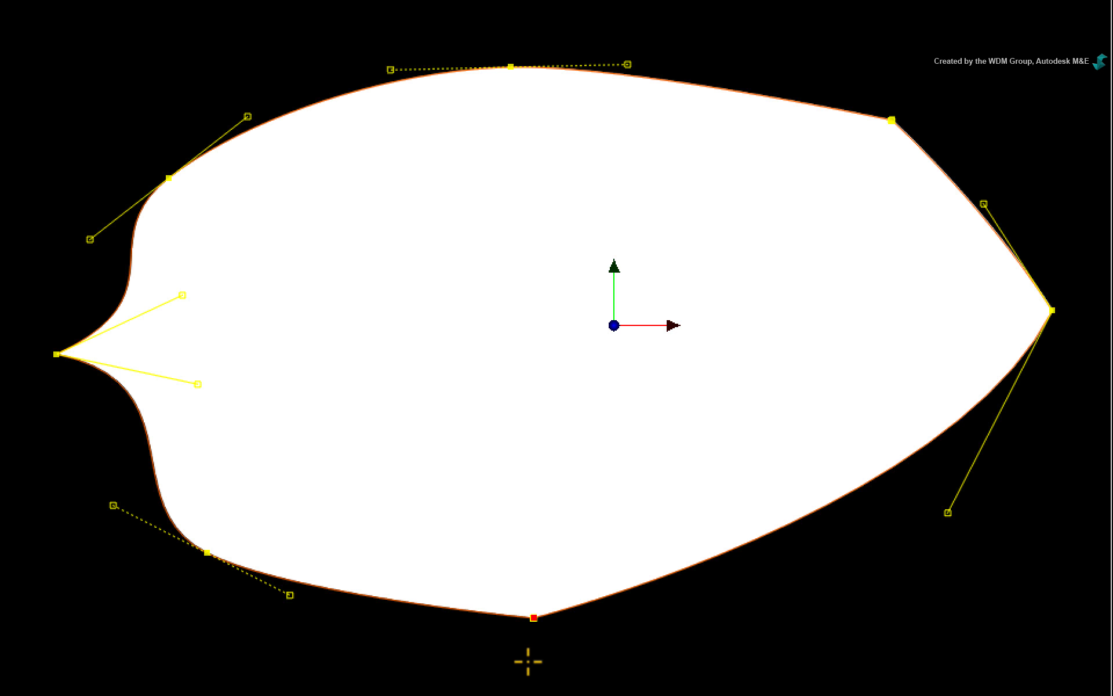
drag(533, 618, 341, 640)
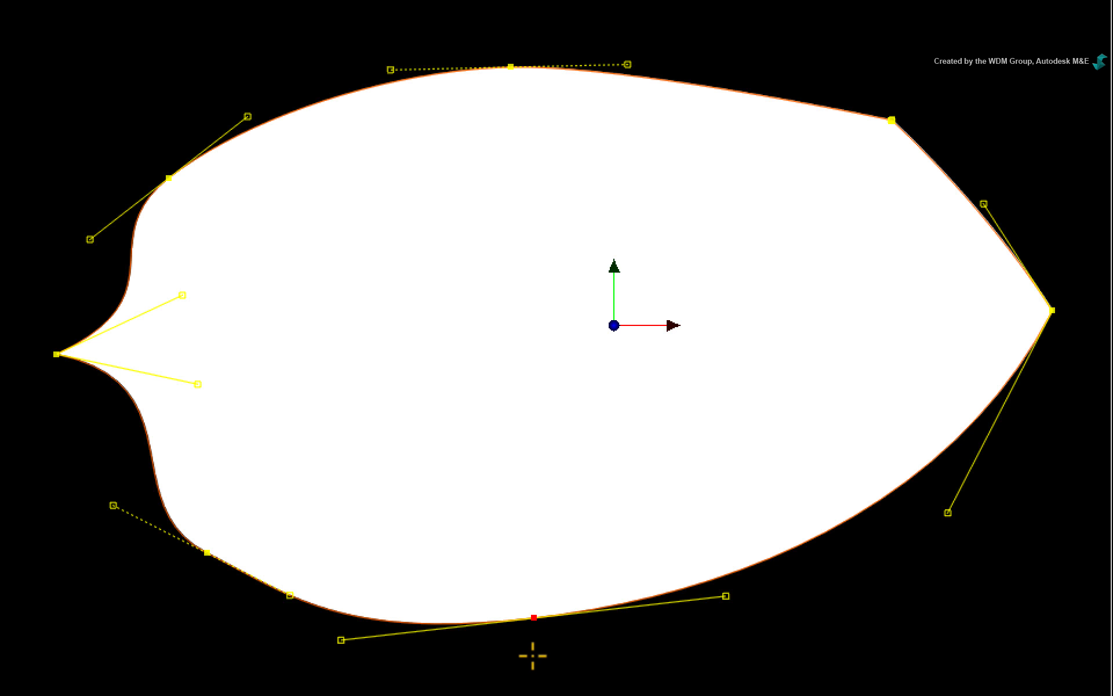
Select all the mask's vertices and collapse their tangents to form a straight-edged polygon
drag(20, 32, 1038, 665)
click(534, 617)
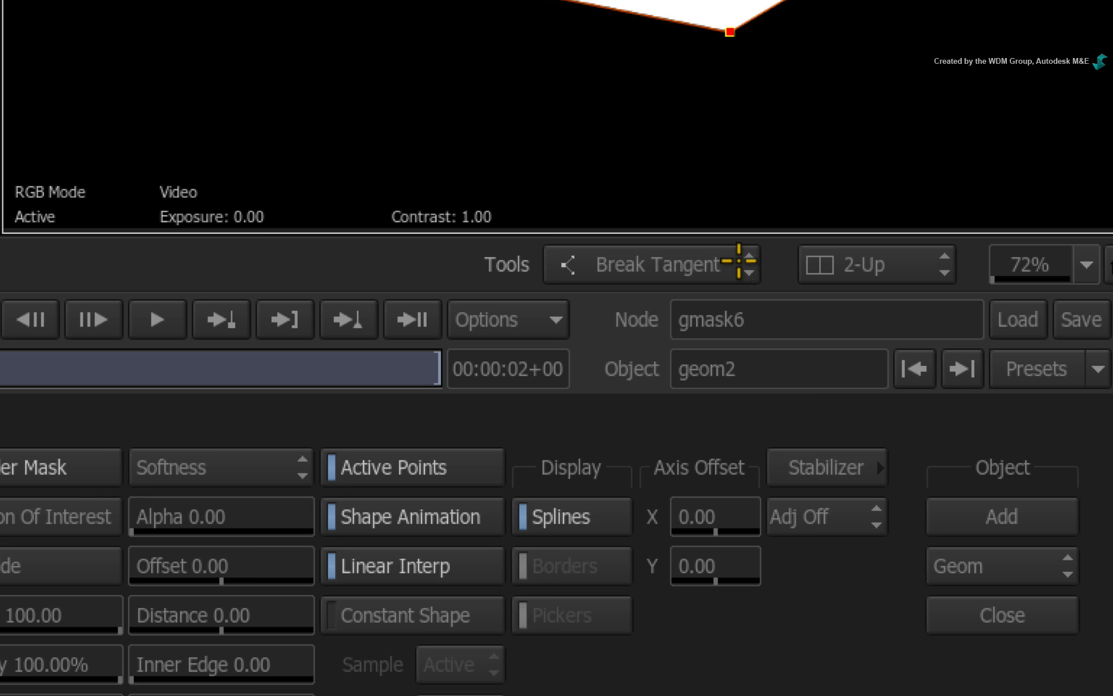
Apply Auto Tangent to all the selected mask vertices to turn the straight-edged polygon into a smooth curve
click(825, 481)
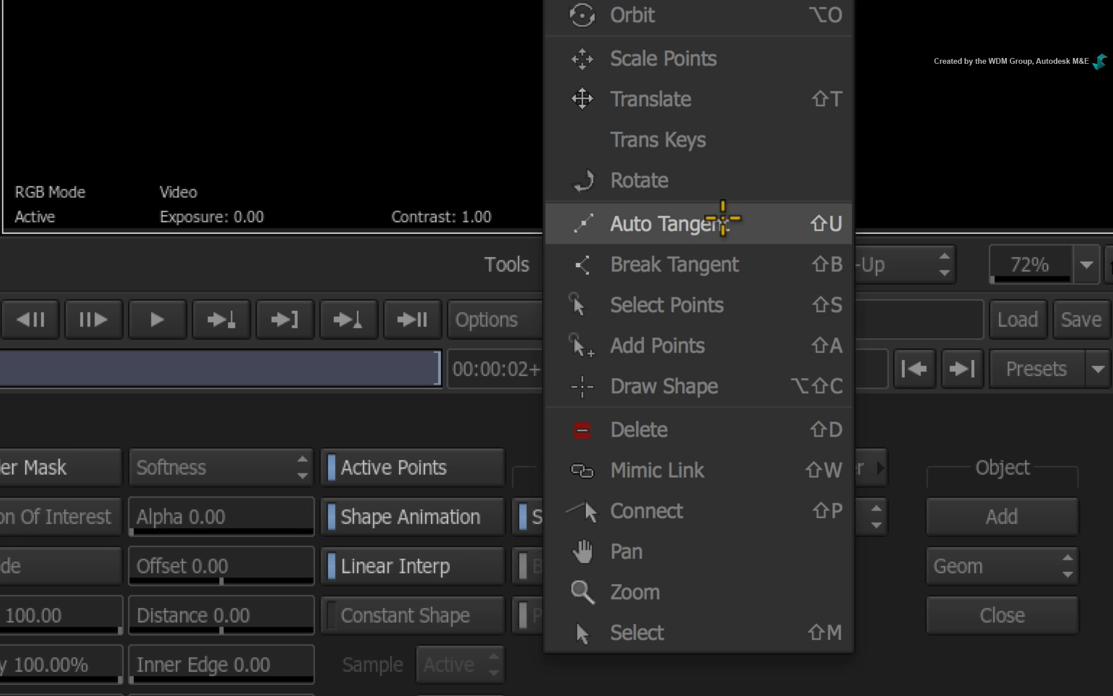
click(723, 219)
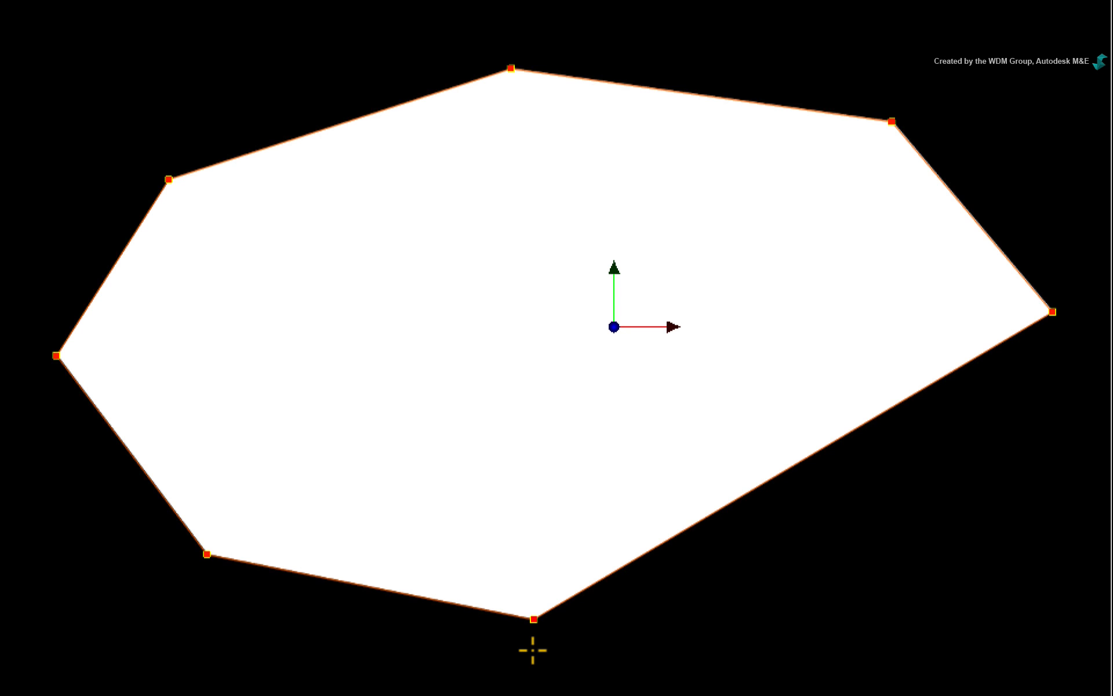
click(531, 617)
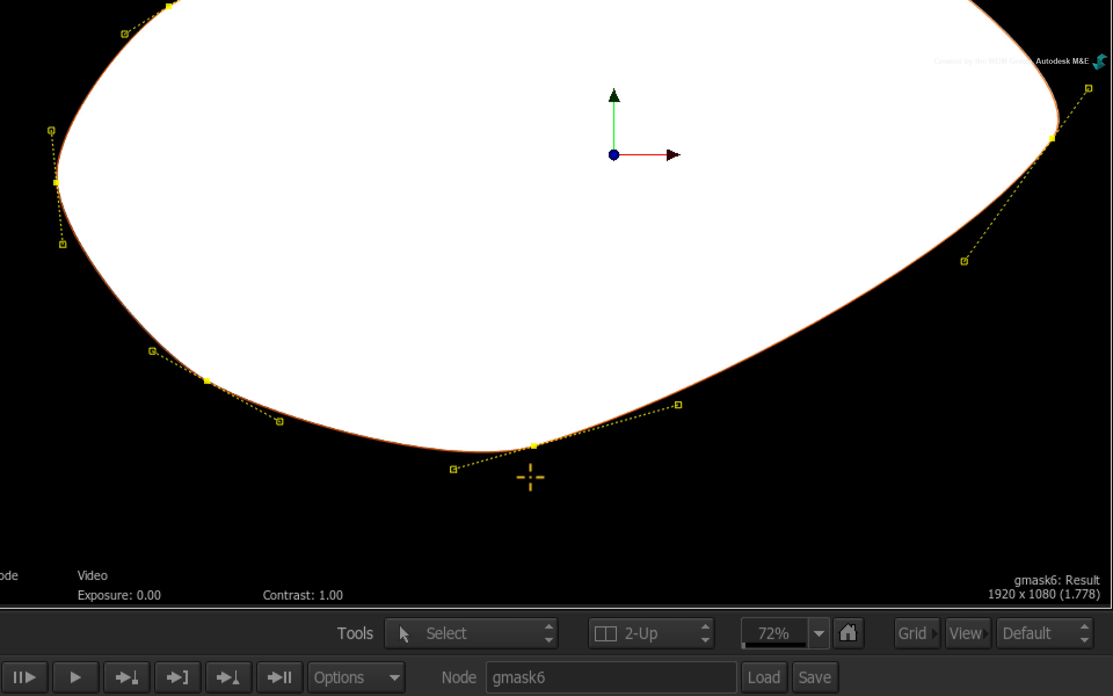
Shift the bottom vertex up and inward and the rightmost vertex downward, reshaping their tangents to nearly horizontal at the bottom and vertical on the right
drag(678, 405, 500, 447)
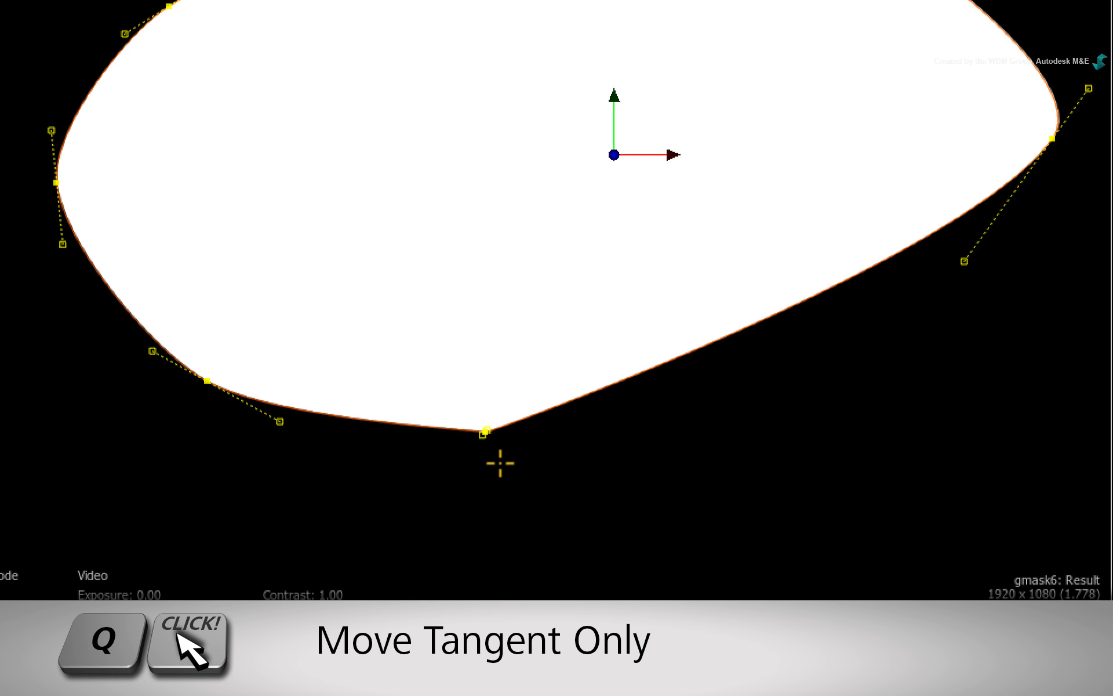
drag(485, 434, 417, 441)
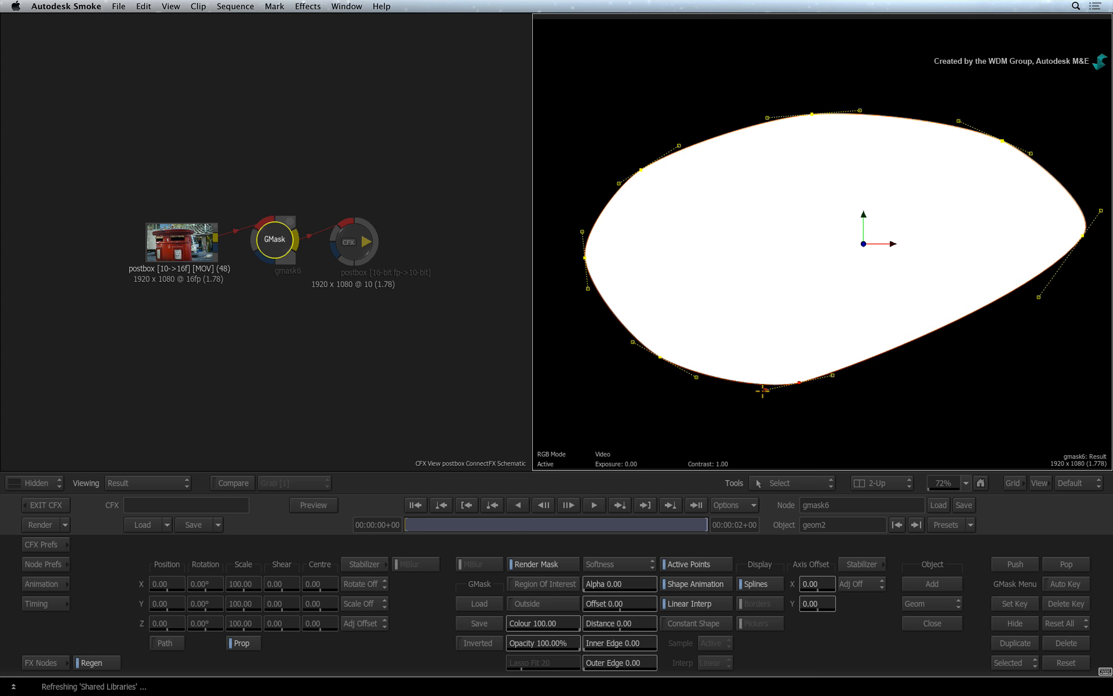
drag(763, 392, 764, 389)
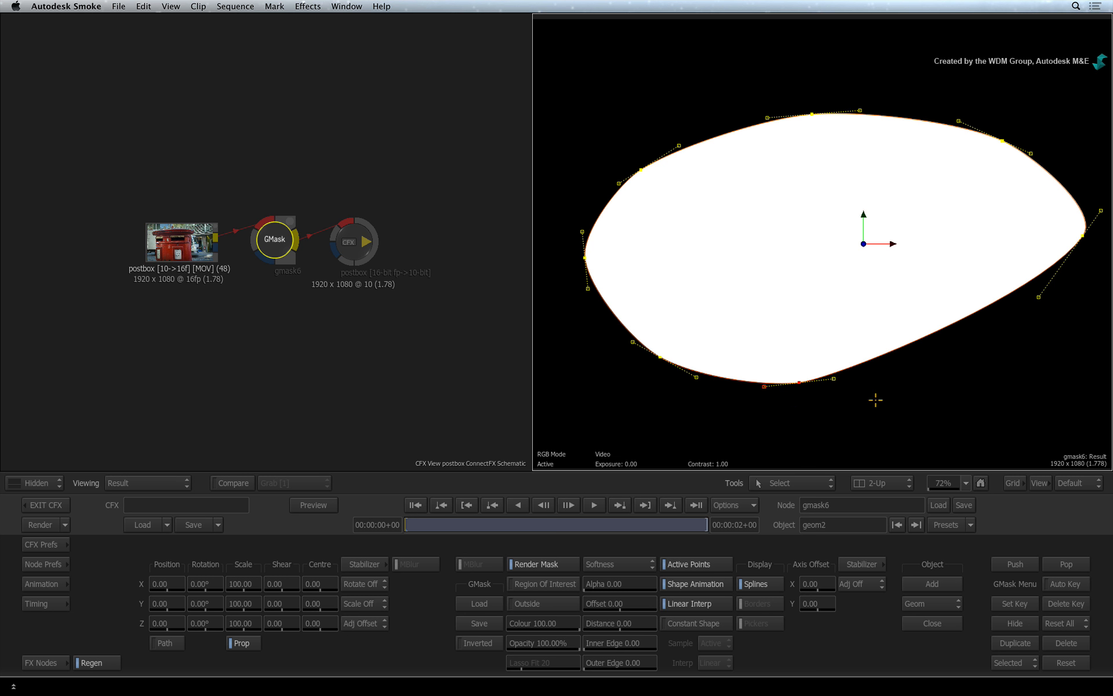
drag(1039, 296, 1082, 305)
drag(1081, 234, 1070, 274)
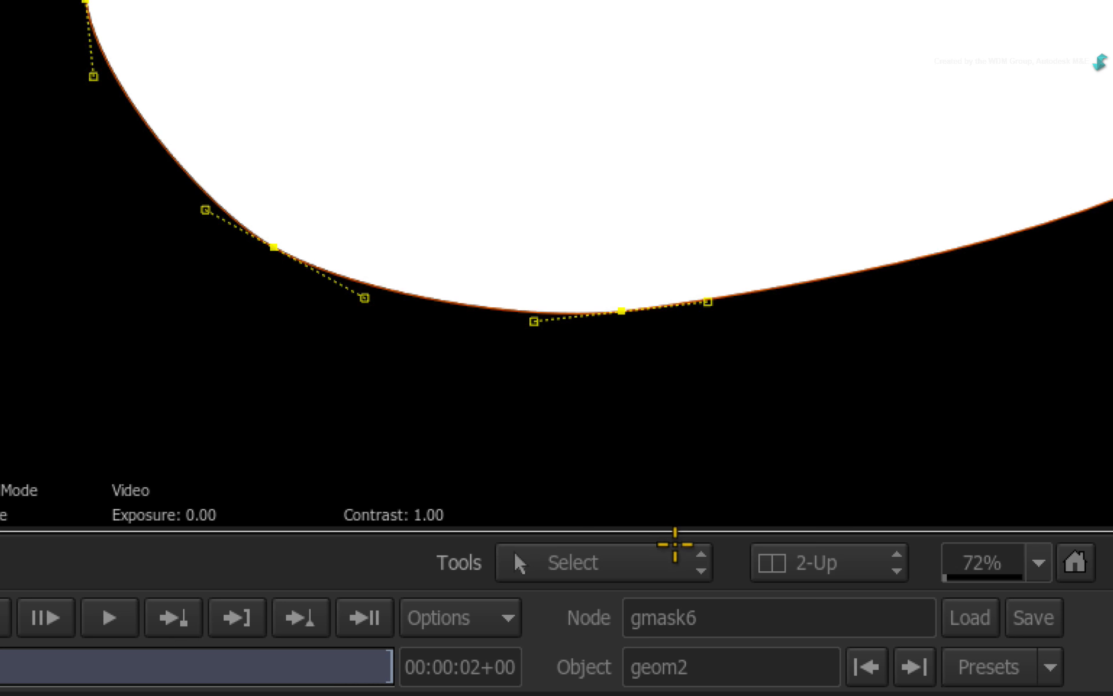
Delete the mask's bottom vertex with the Delete tool, and restore it with the Add Points tool
click(818, 479)
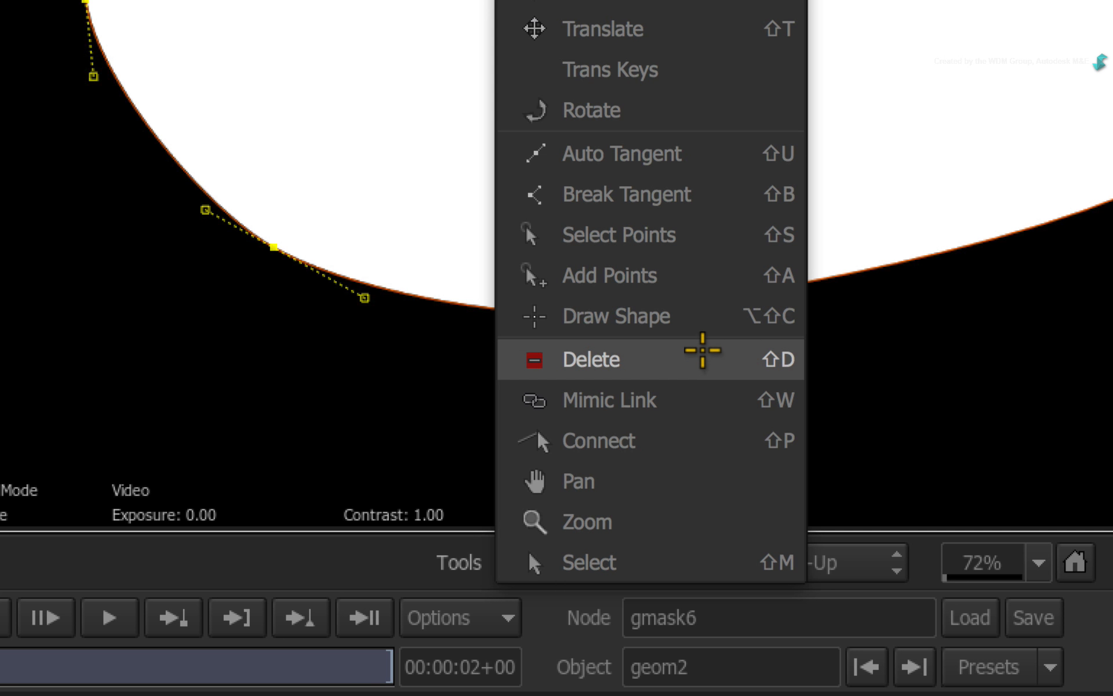
click(701, 354)
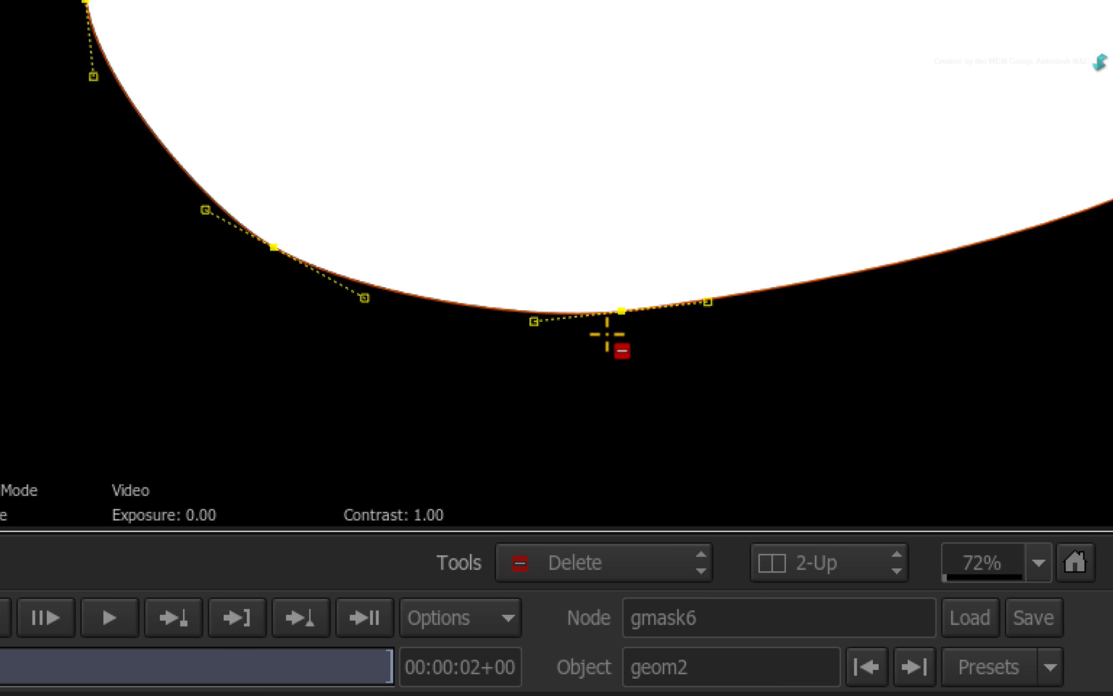
click(608, 310)
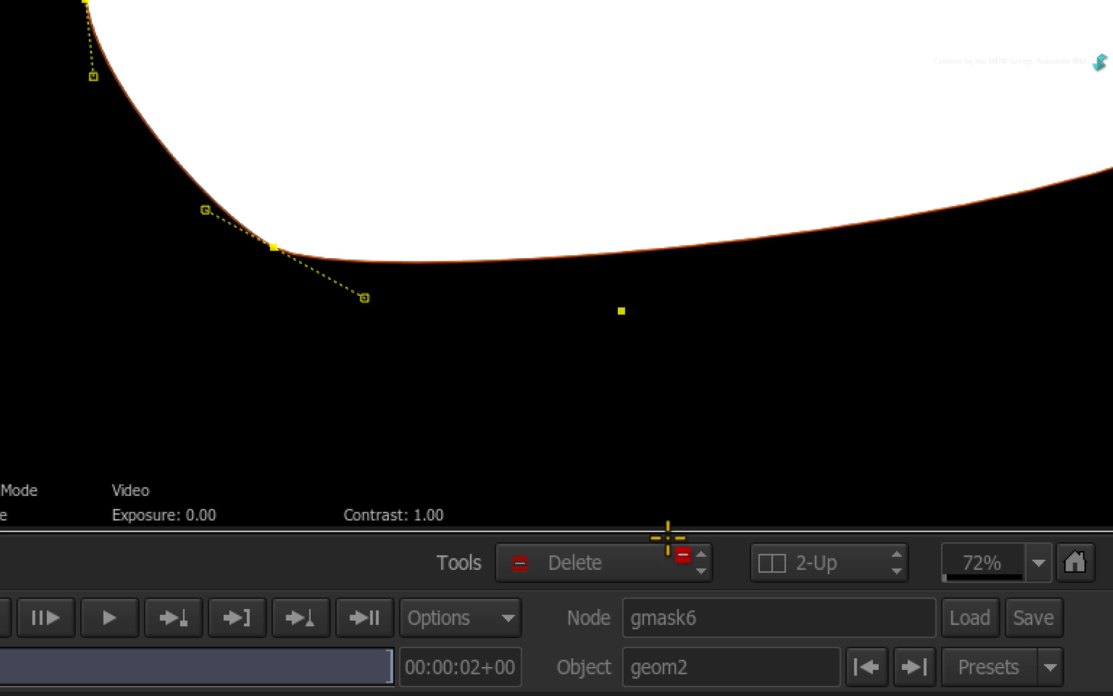
click(663, 560)
click(673, 476)
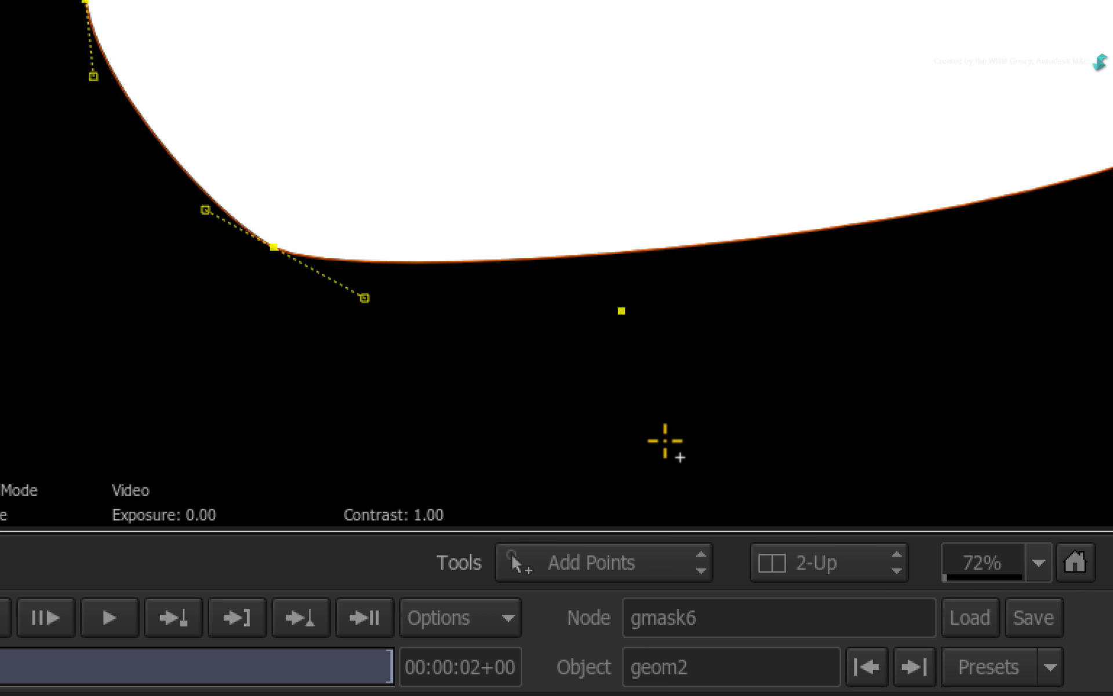
click(622, 311)
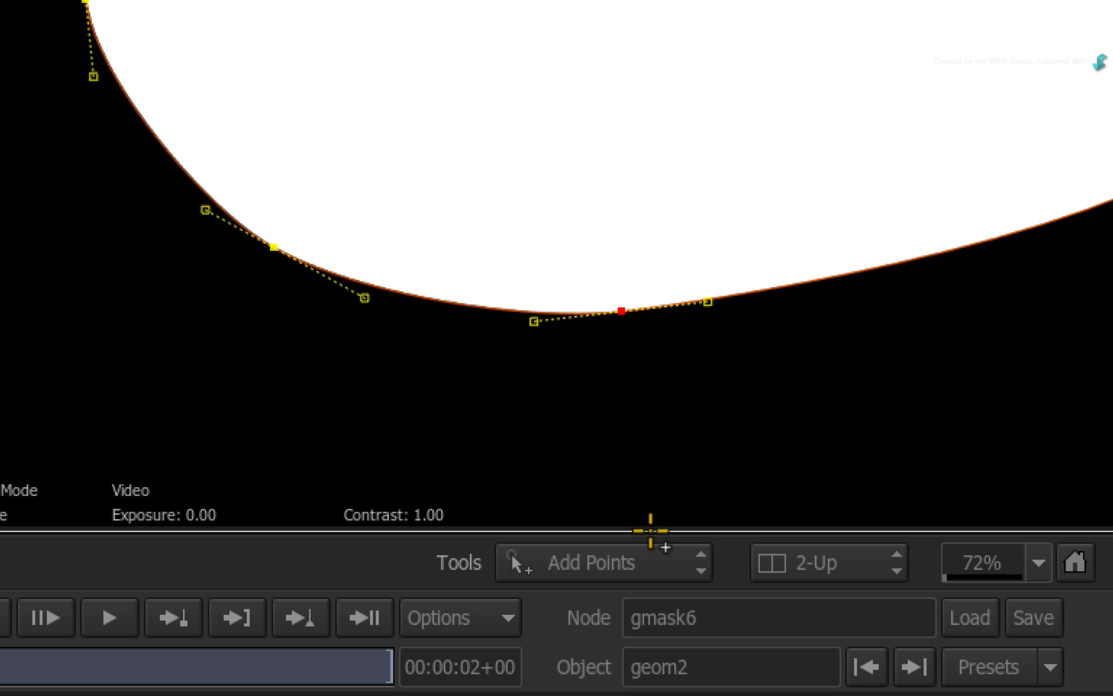
Remove the vertex at the bottom middle of the mask outline using the Delete tool
click(657, 554)
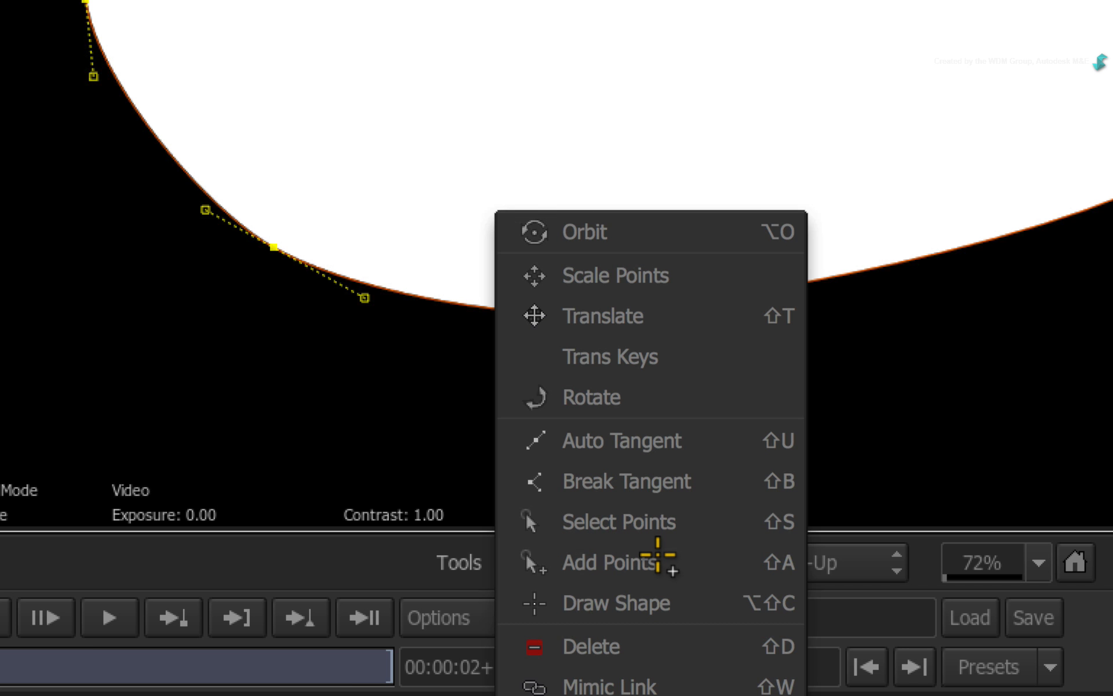
click(652, 648)
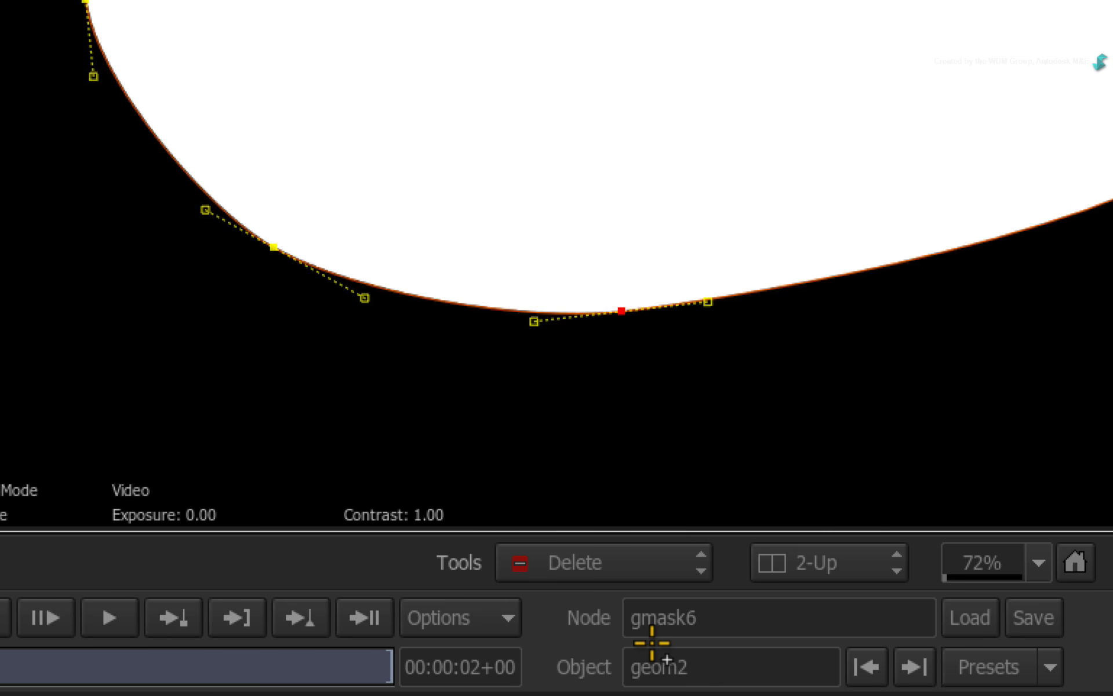
click(608, 308)
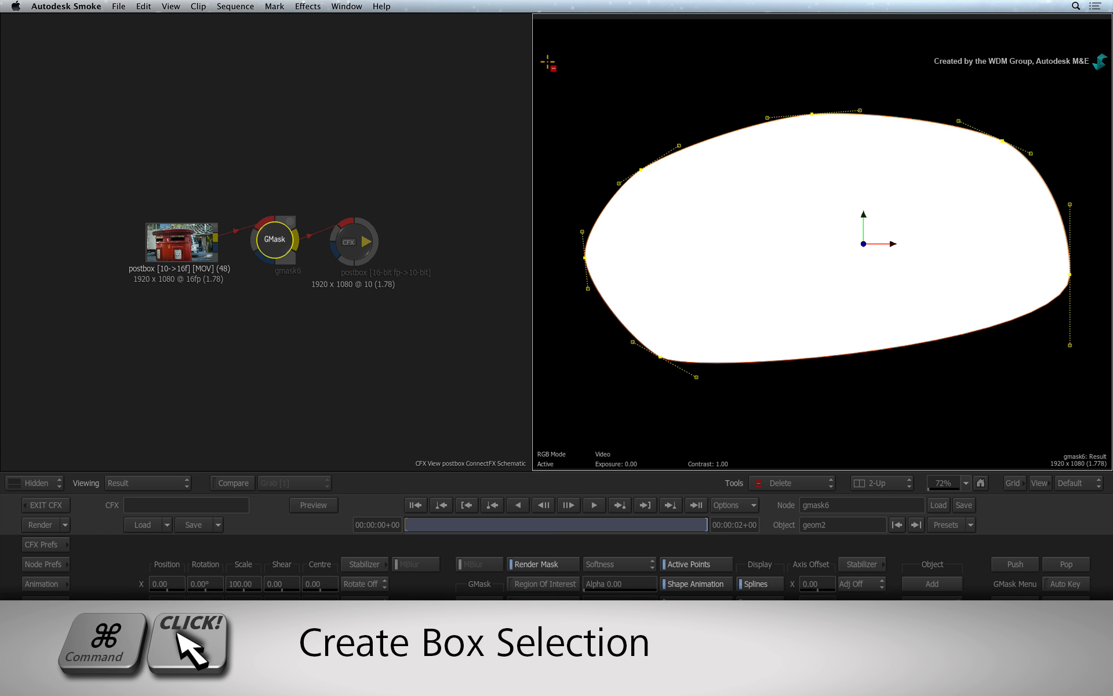
Box-select all the mask's vertices, scale them up and down to a smaller shape with Scale Points, and return to the Select tool
drag(546, 46, 1097, 406)
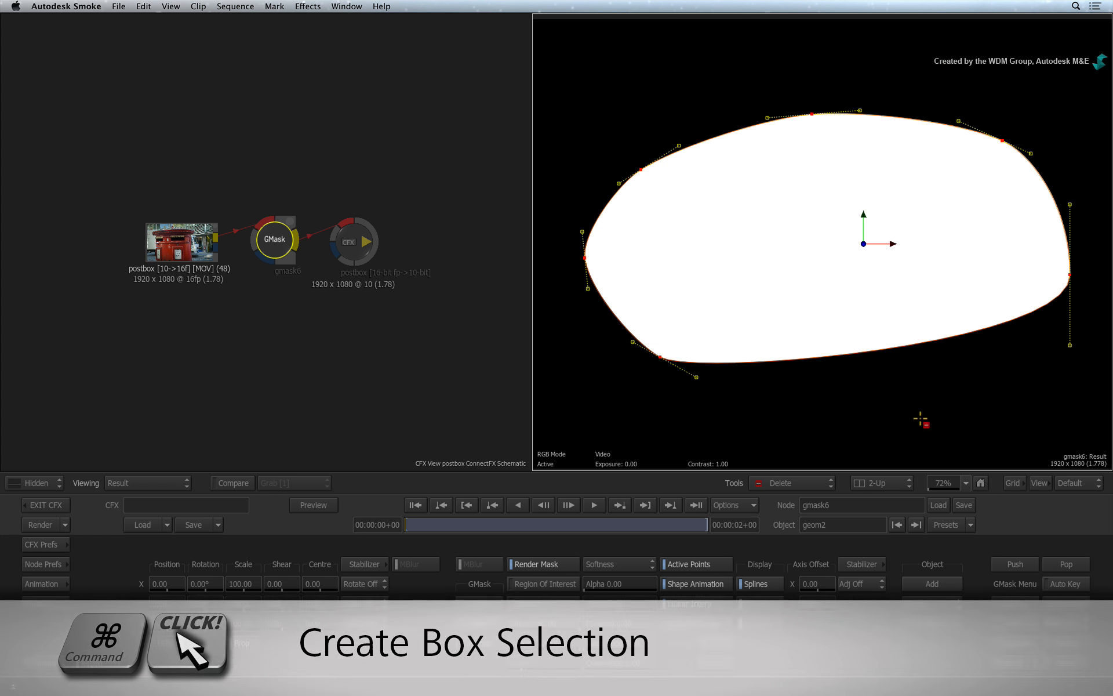
click(814, 481)
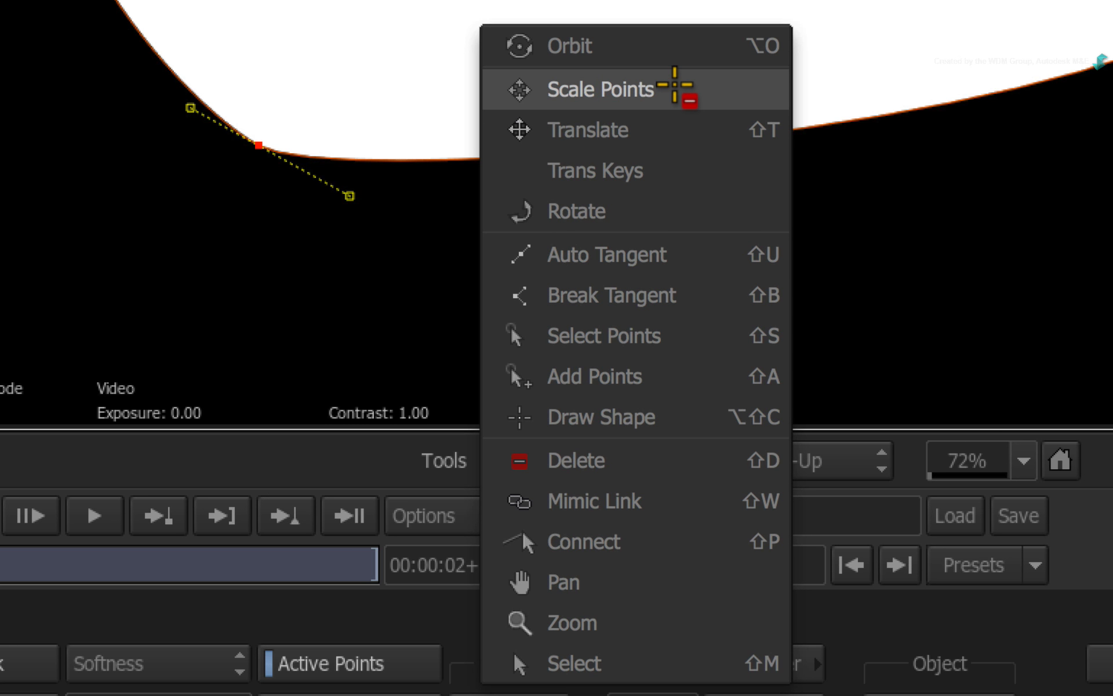
click(675, 85)
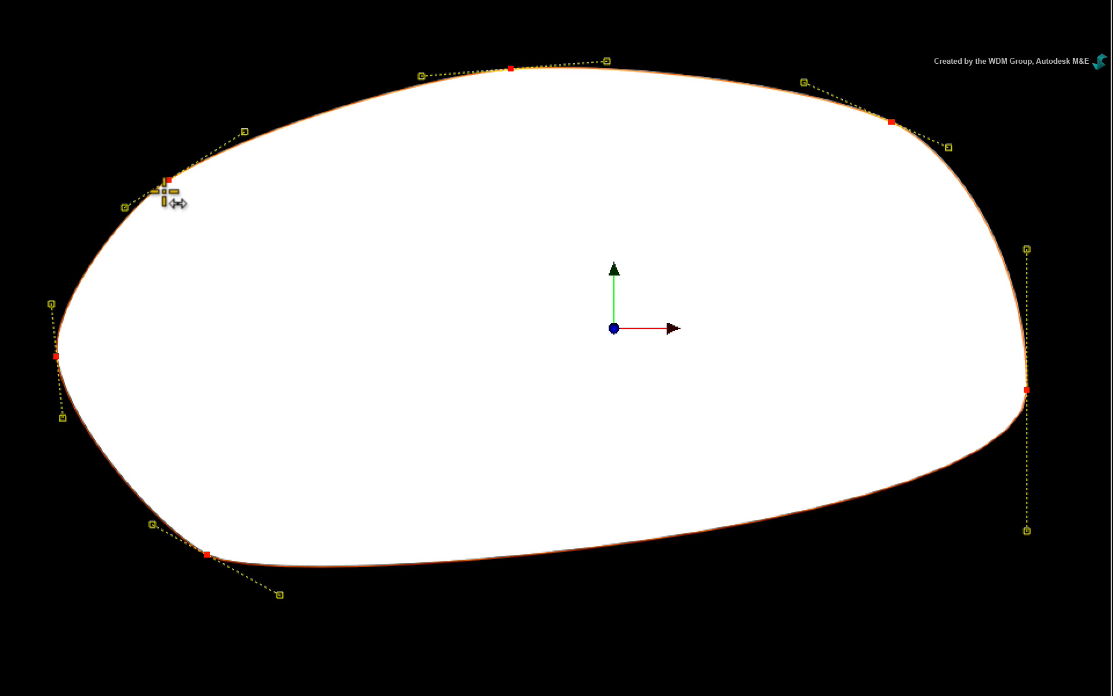
drag(159, 179, 231, 145)
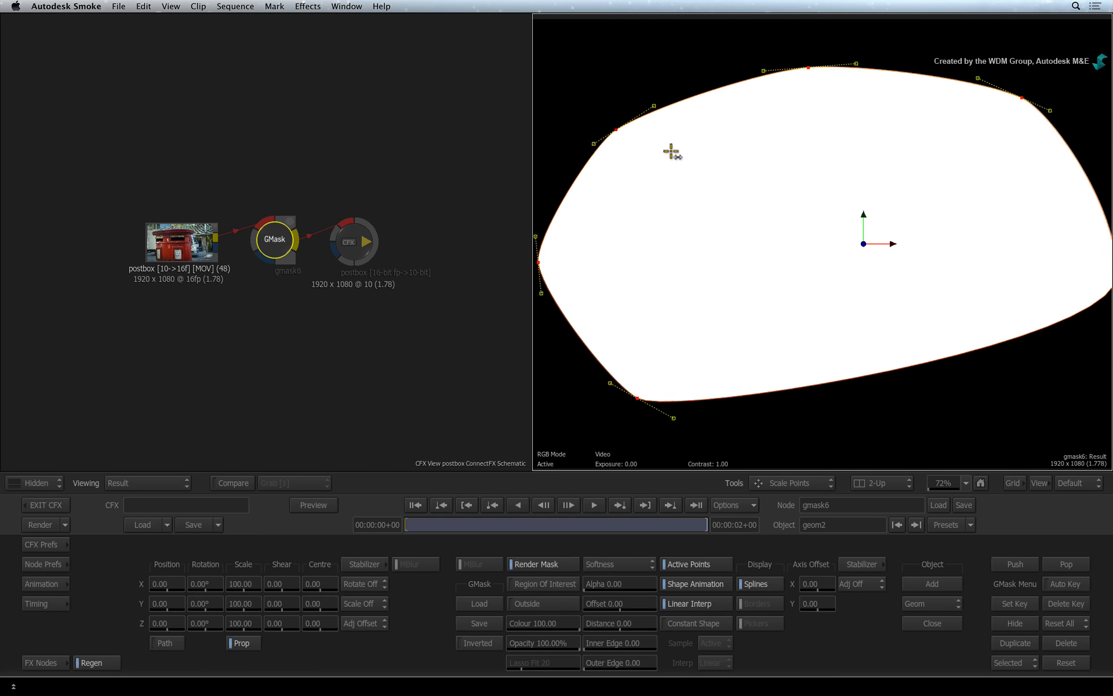
drag(672, 152, 605, 147)
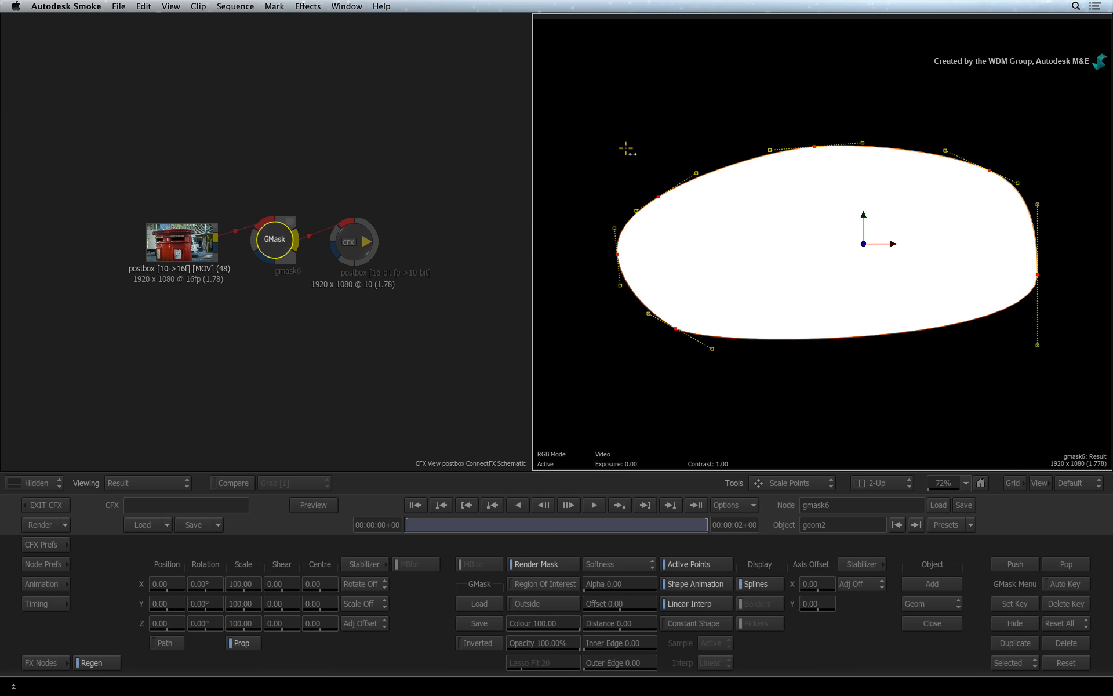
key(s)
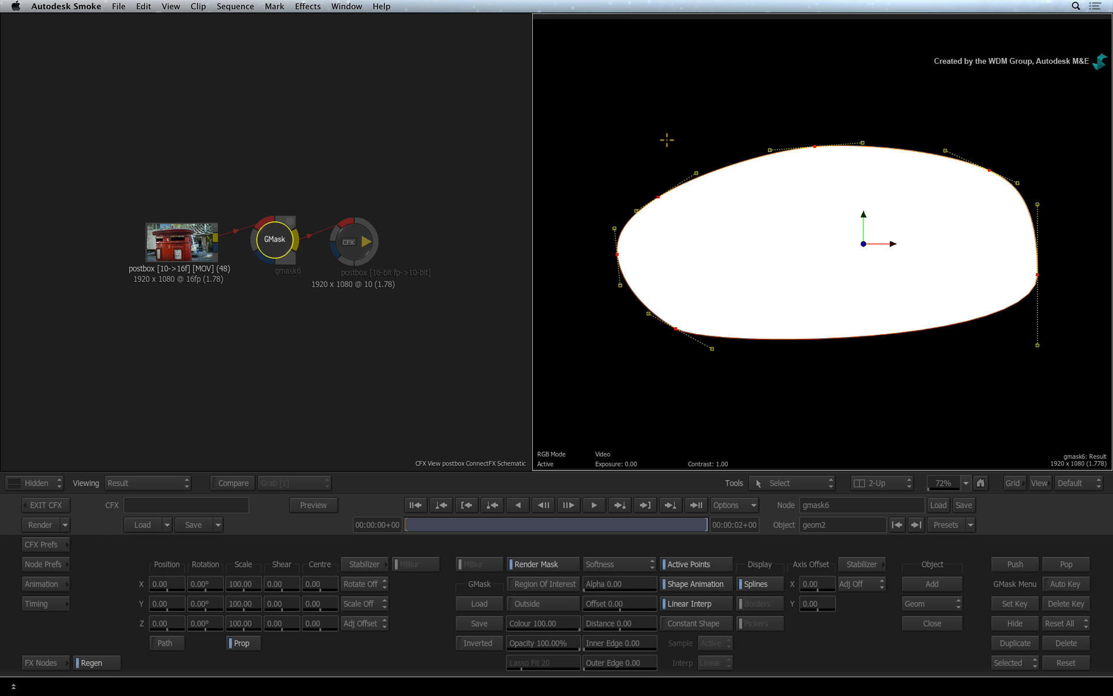